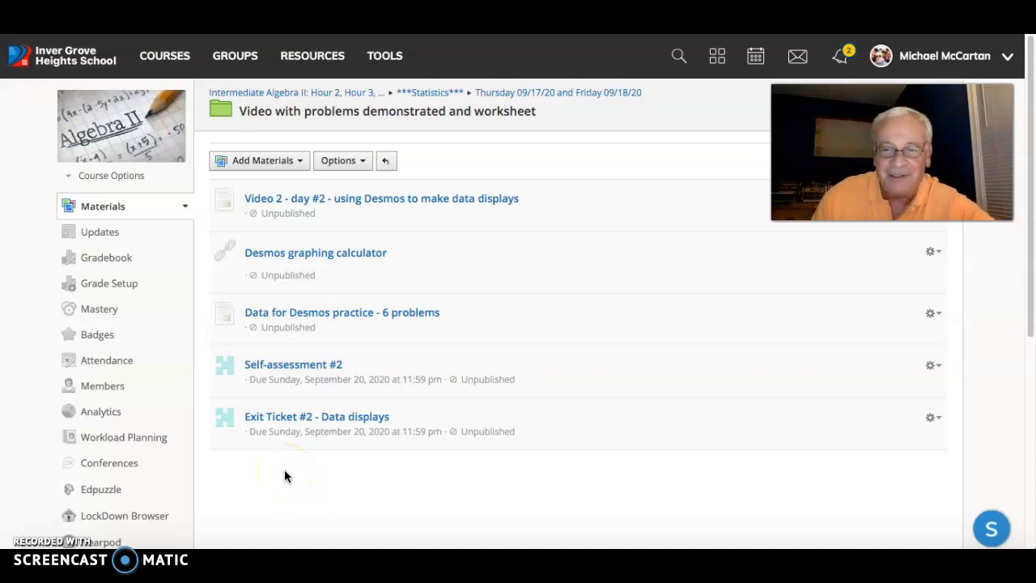
- Open the Desmos graphing calculator from the course folder, and the "Data for Desmos practice - 6 problems" page
{"action": "left_click", "coordinate": [303, 255]}
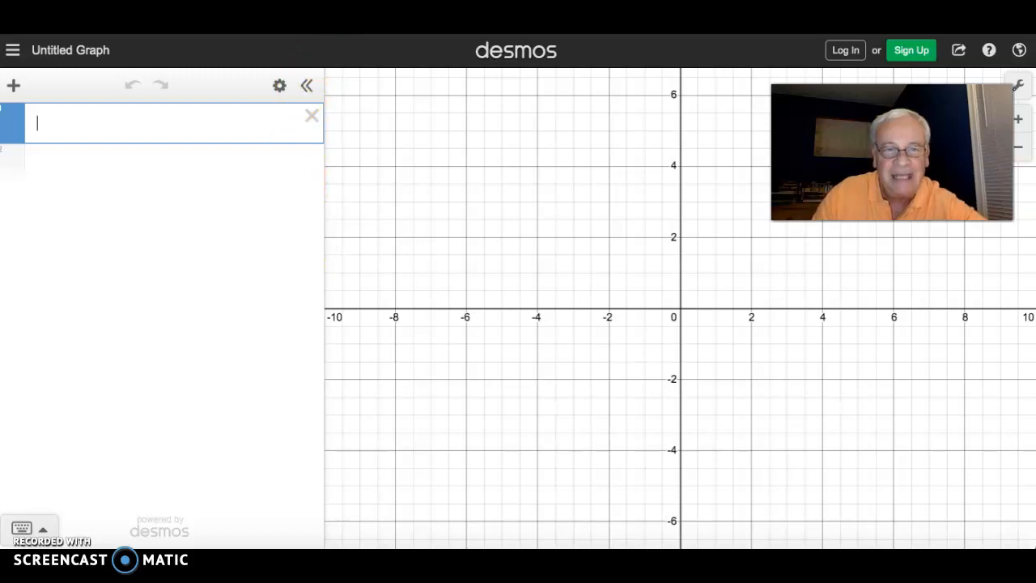
{"action": "left_click", "coordinate": [306, 34]}
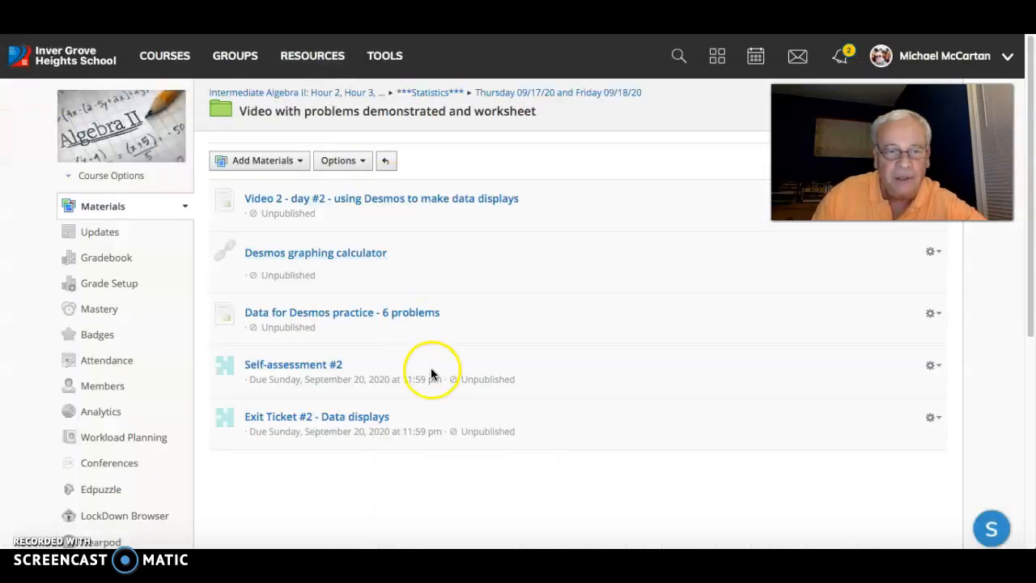
{"action": "left_click", "coordinate": [339, 314]}
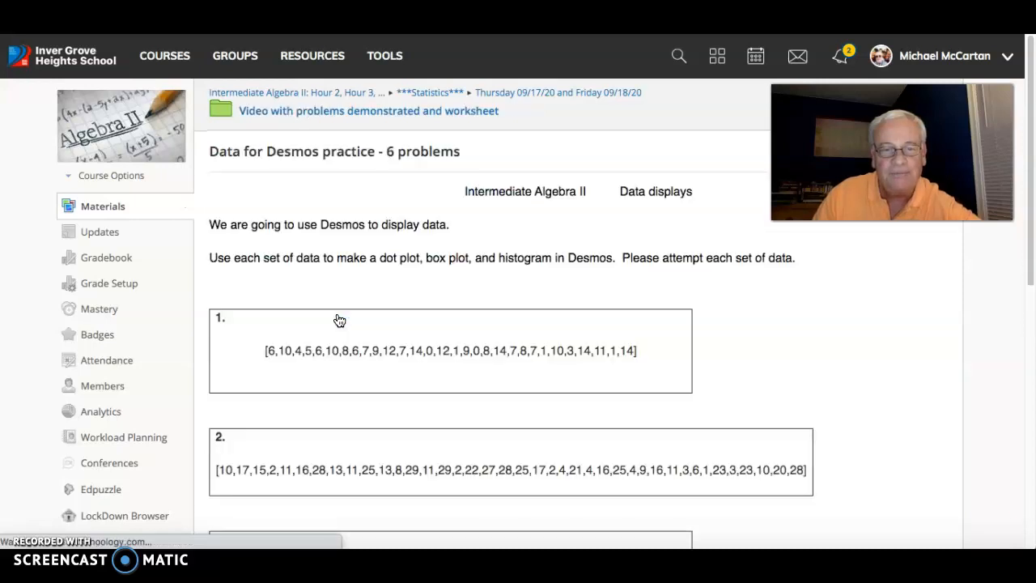
- Copy the full bracketed data list of problem 1 from the practice page
{"action": "scroll", "coordinate": [352, 320], "scroll_direction": "down", "scroll_amount": 5}
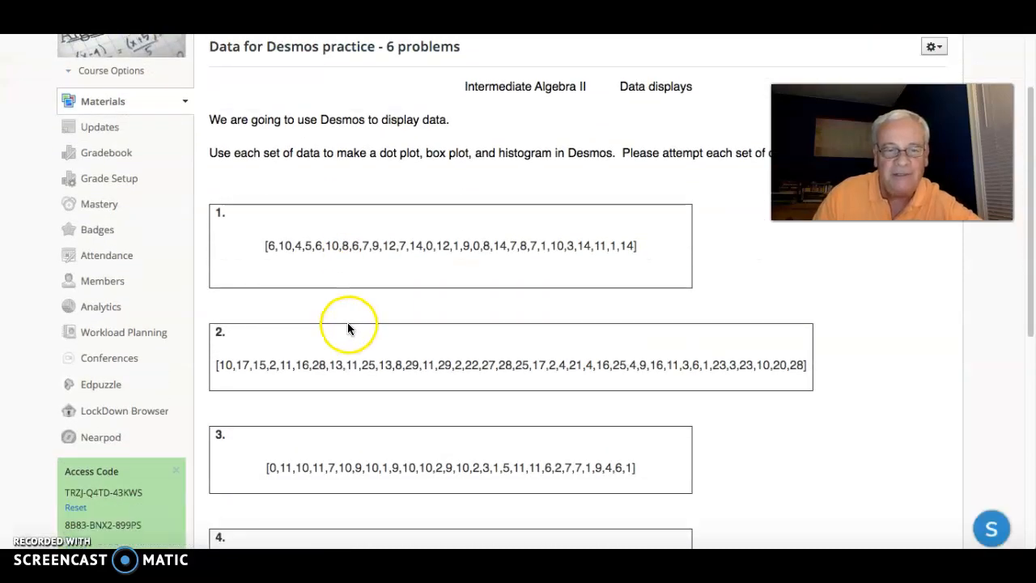
{"action": "scroll", "coordinate": [347, 324], "scroll_direction": "down", "scroll_amount": 2}
{"action": "scroll", "coordinate": [347, 324], "scroll_direction": "up", "scroll_amount": 7}
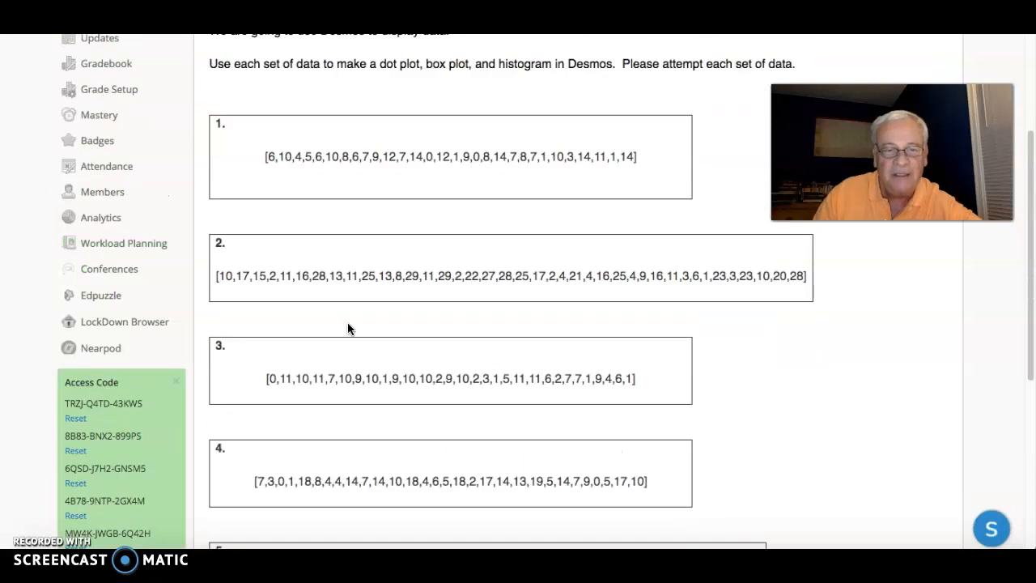
{"action": "scroll", "coordinate": [348, 327], "scroll_direction": "down", "scroll_amount": 1}
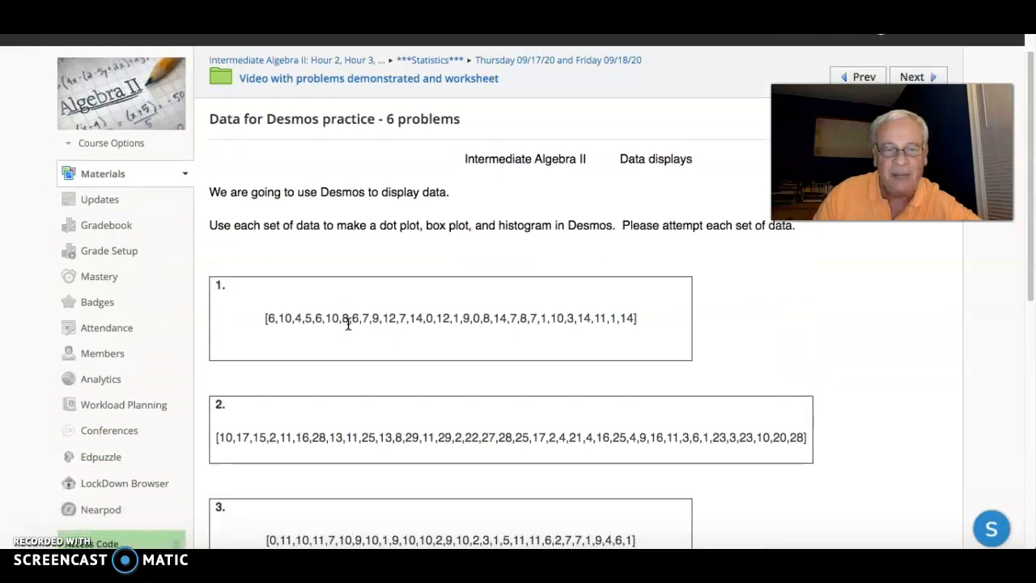
{"action": "scroll", "coordinate": [348, 327], "scroll_direction": "down", "scroll_amount": 2}
{"action": "scroll", "coordinate": [347, 328], "scroll_direction": "up", "scroll_amount": 1}
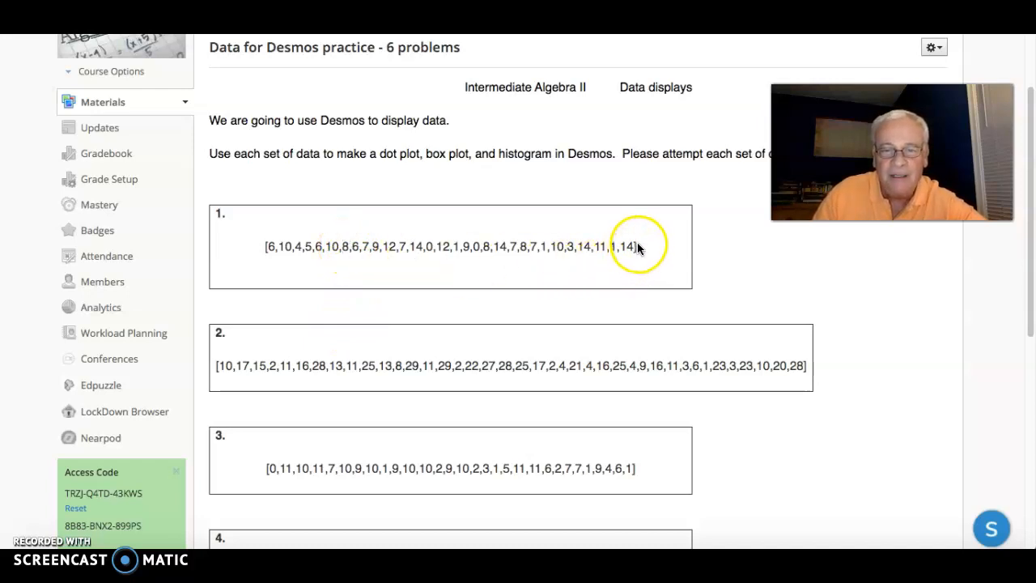
{"action": "left_click_drag", "start_coordinate": [637, 246], "coordinate": [264, 246]}
{"action": "right_click", "coordinate": [281, 247]}
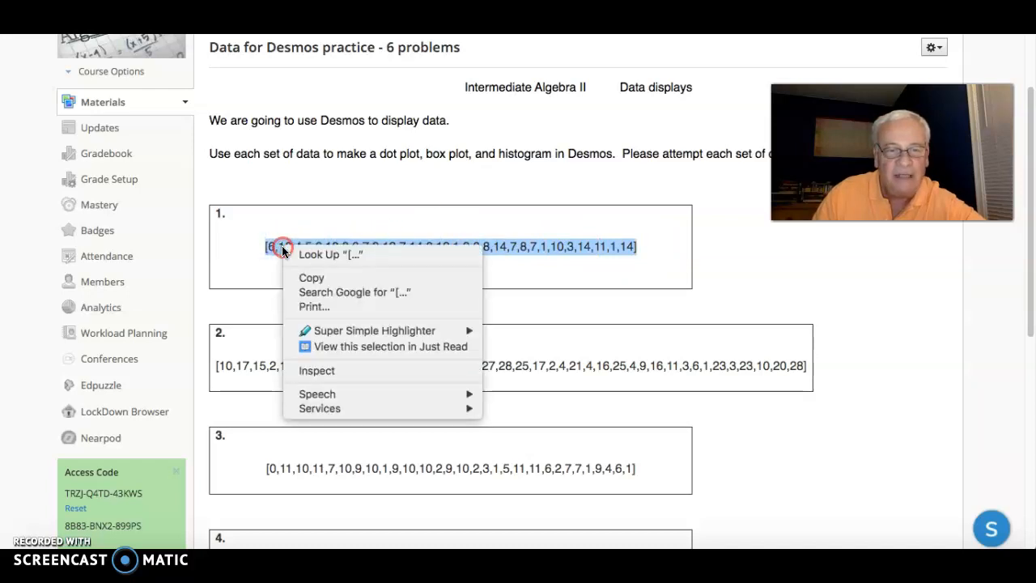
{"action": "left_click", "coordinate": [311, 277]}
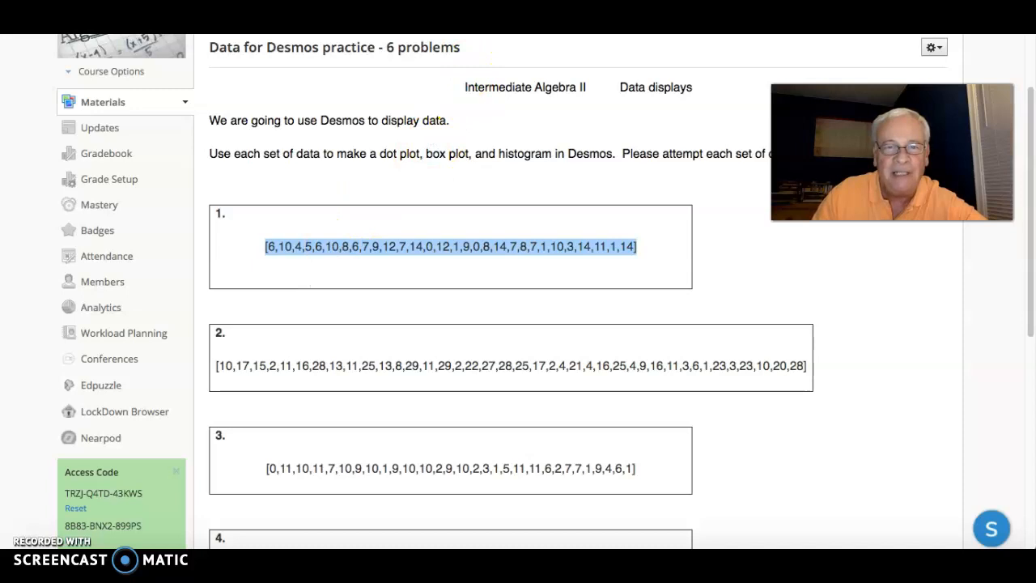
- Switch to the Desmos graph and define list a in the first expression as the copied problem 1 data
{"action": "key", "text": "ctrl+Tab"}
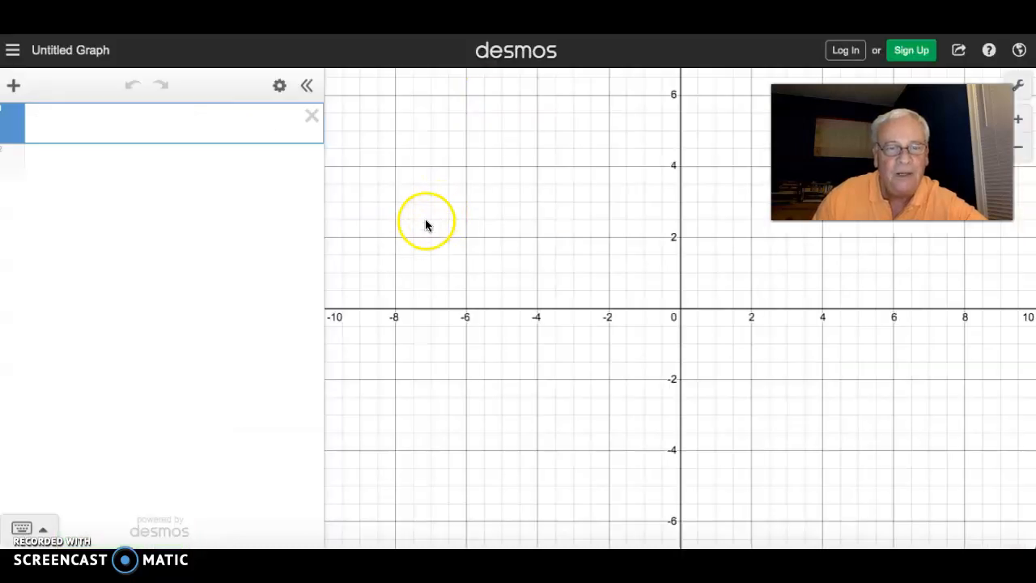
{"action": "left_click", "coordinate": [126, 124]}
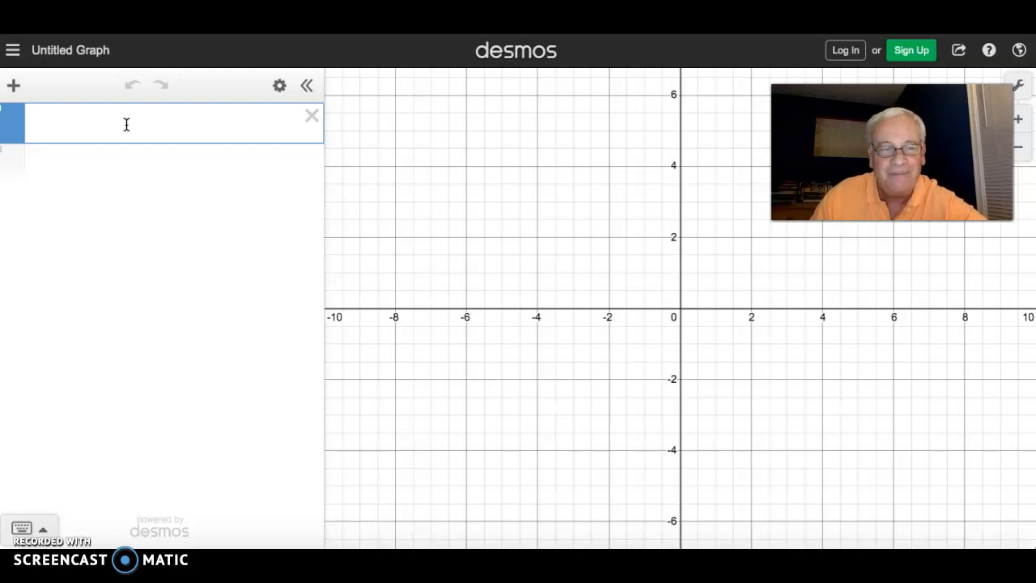
{"action": "type", "text": "a "}
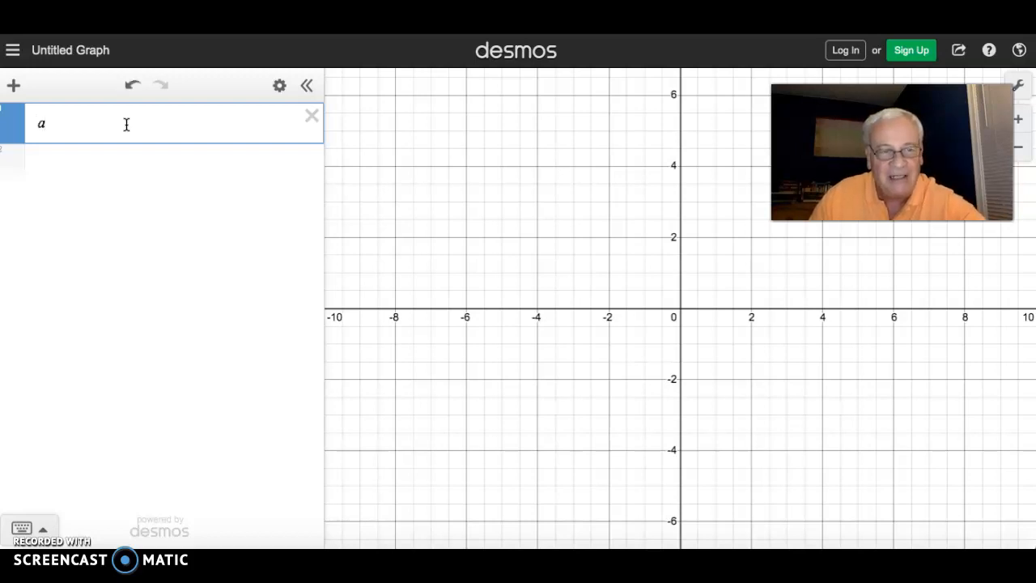
{"action": "type", "text": "="}
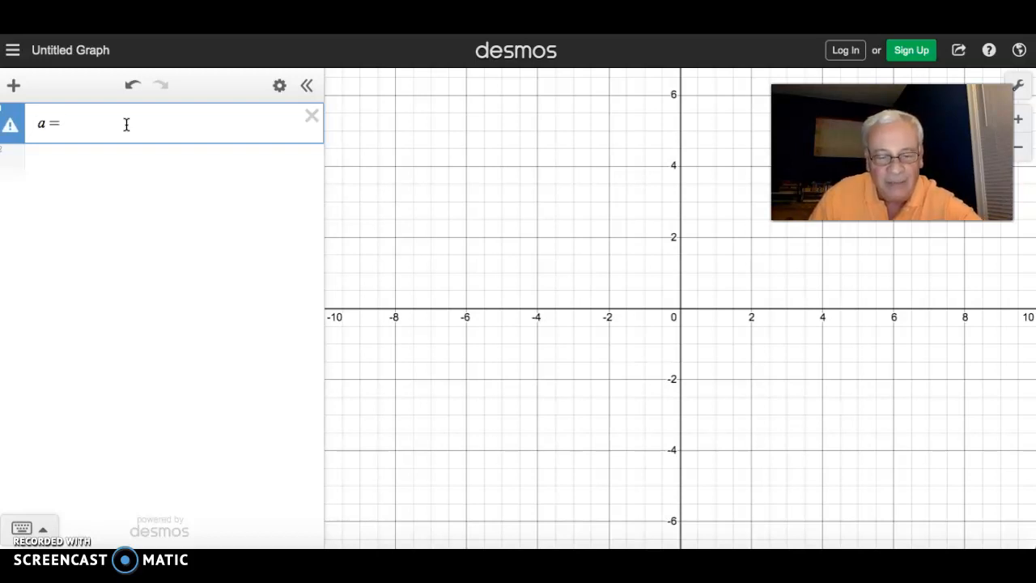
{"action": "key", "text": "ctrl+v"}
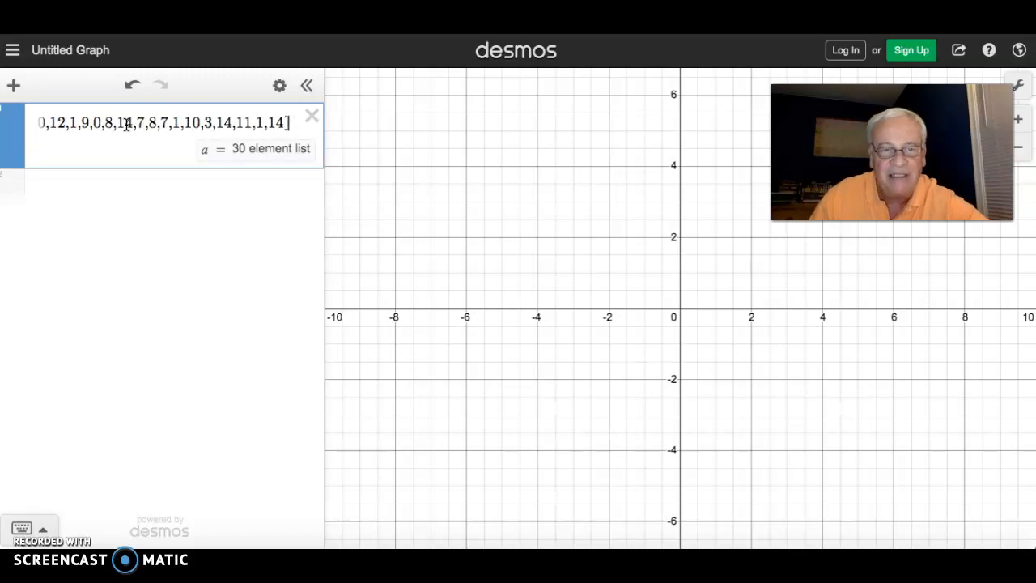
- Add a histogram of list a in a new expression line, using the distribution visualization functions
{"action": "left_click", "coordinate": [267, 185]}
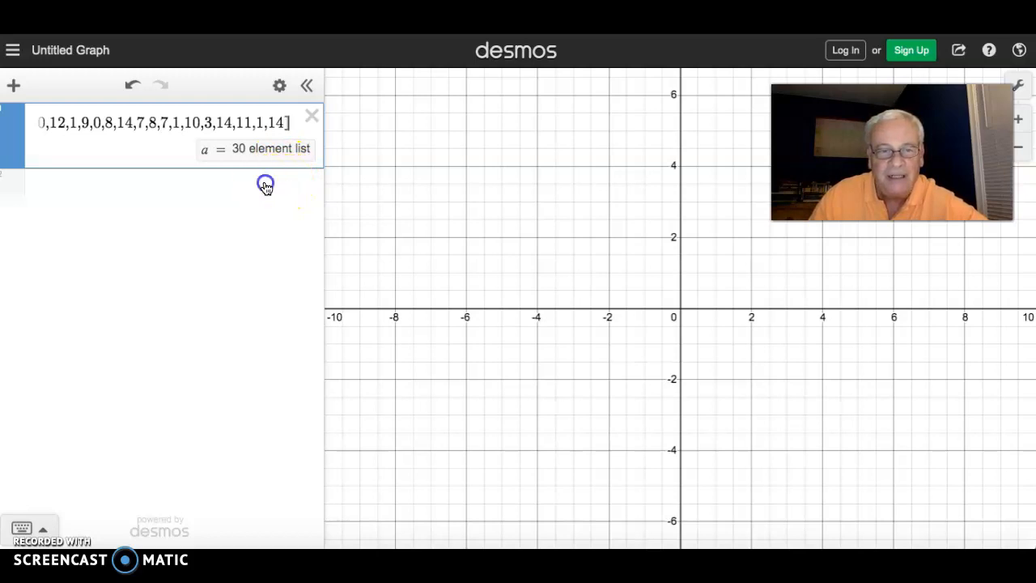
{"action": "left_click", "coordinate": [137, 182]}
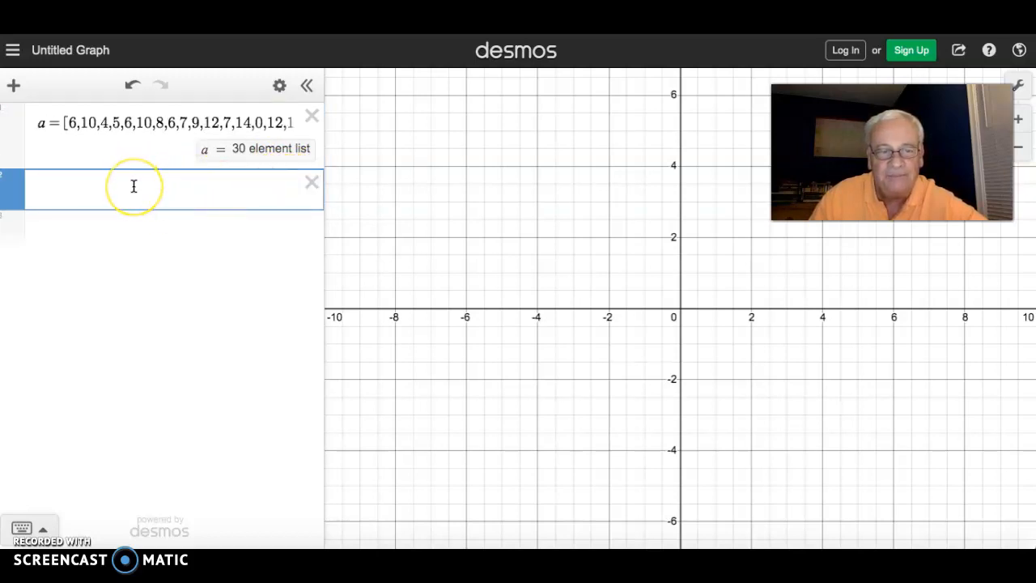
{"action": "left_click", "coordinate": [42, 531]}
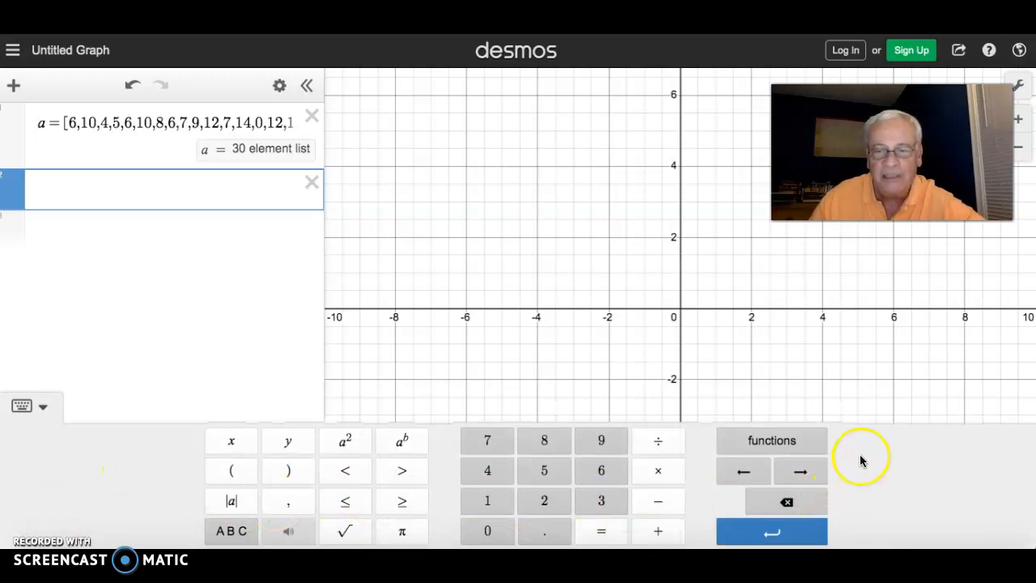
{"action": "left_click", "coordinate": [774, 440]}
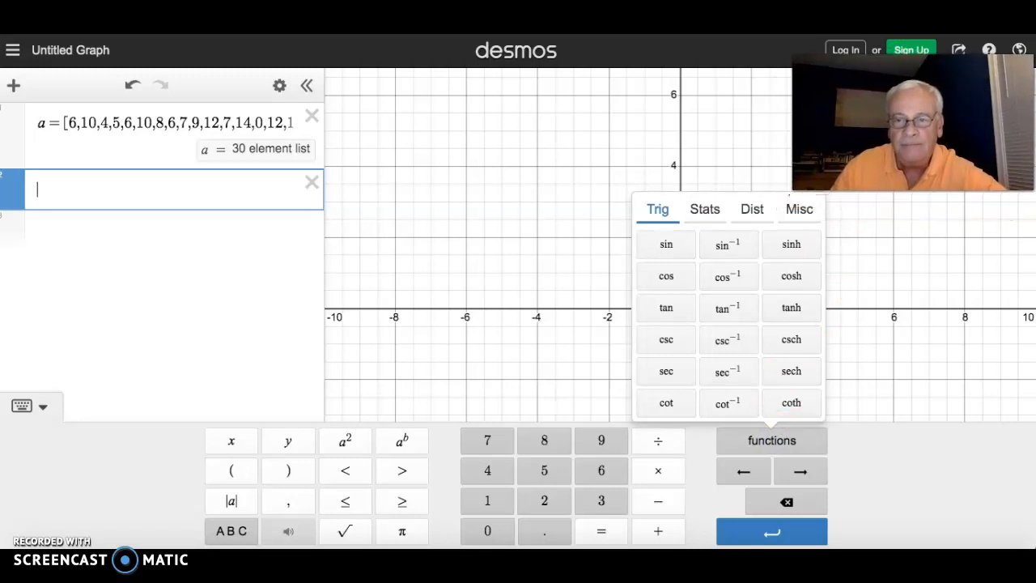
{"action": "left_click", "coordinate": [952, 236]}
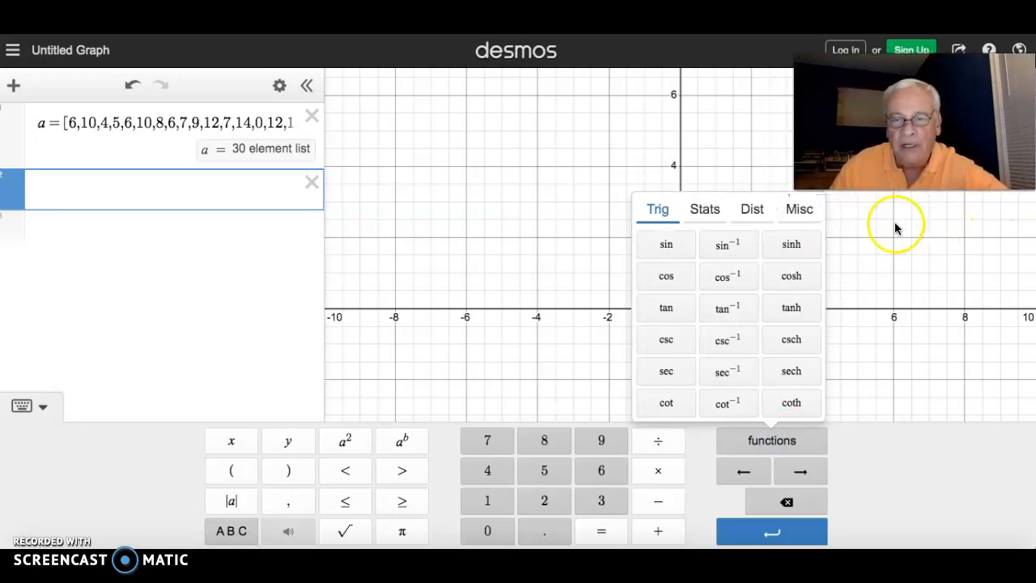
{"action": "left_click", "coordinate": [752, 211]}
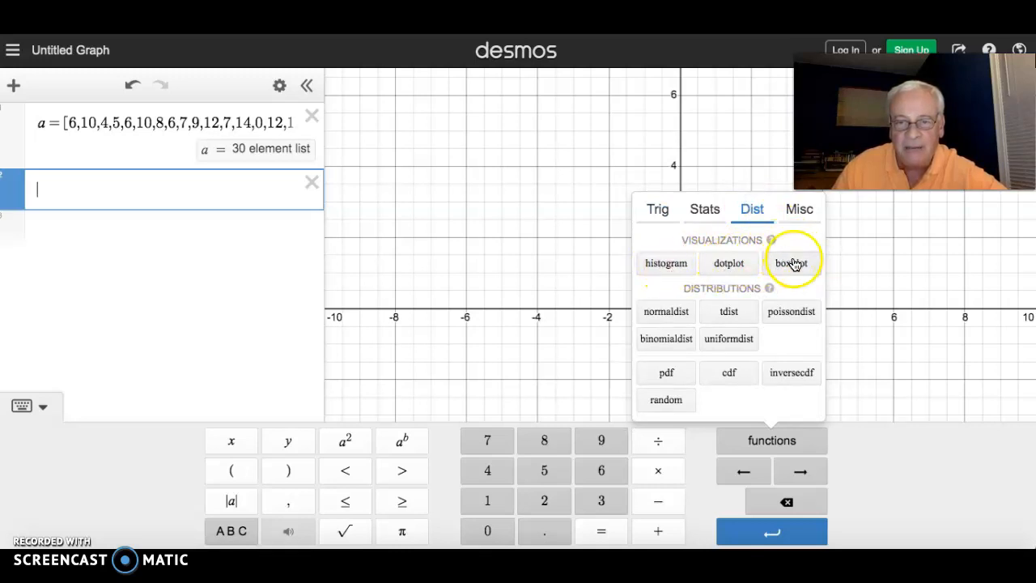
{"action": "left_click", "coordinate": [663, 265]}
{"action": "left_click", "coordinate": [69, 191]}
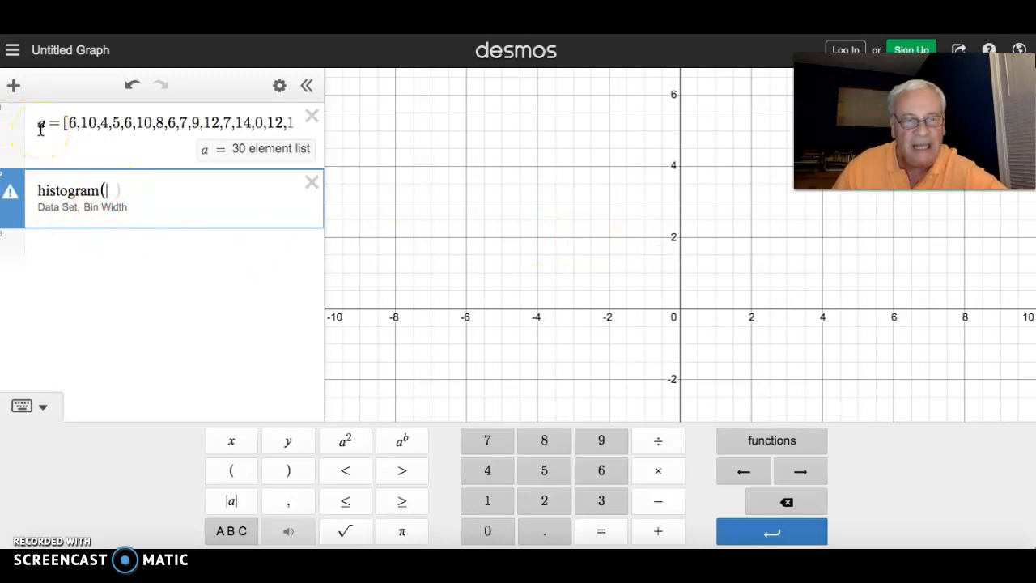
{"action": "type", "text": "a"}
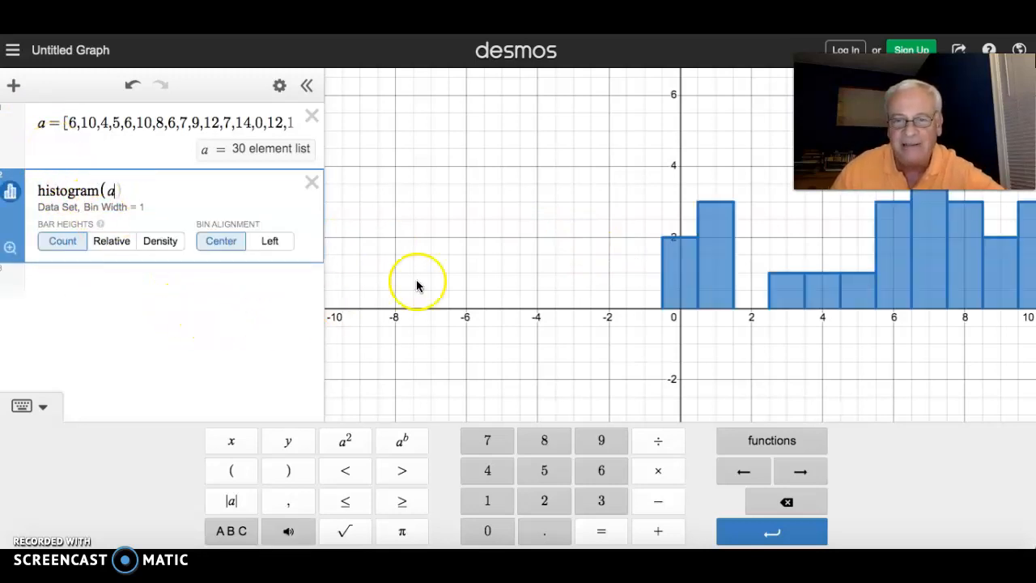
- Set the histogram's bin alignment to Left
{"action": "left_click_drag", "start_coordinate": [567, 200], "coordinate": [359, 289]}
{"action": "left_click_drag", "start_coordinate": [629, 208], "coordinate": [608, 205]}
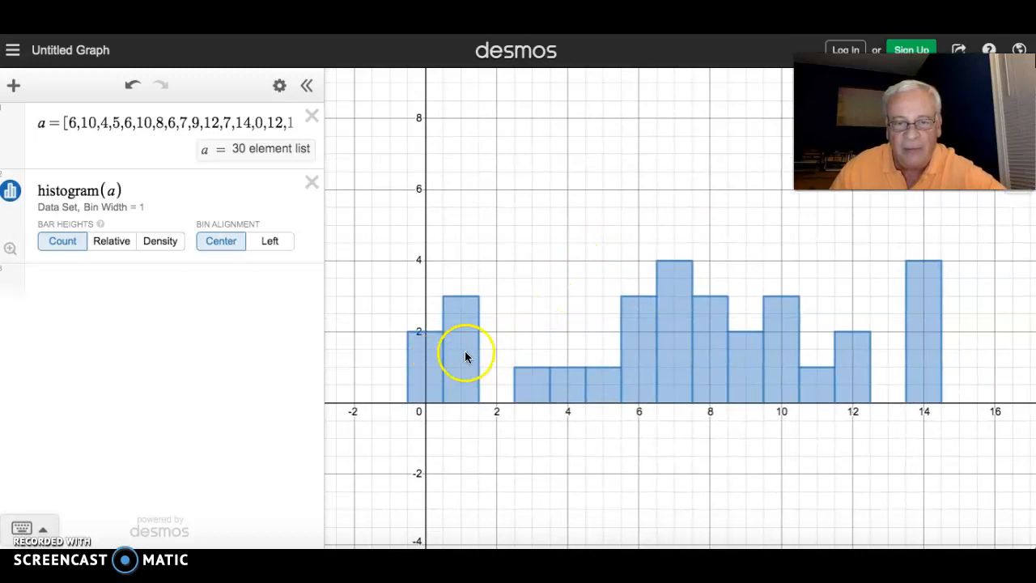
{"action": "left_click", "coordinate": [273, 242]}
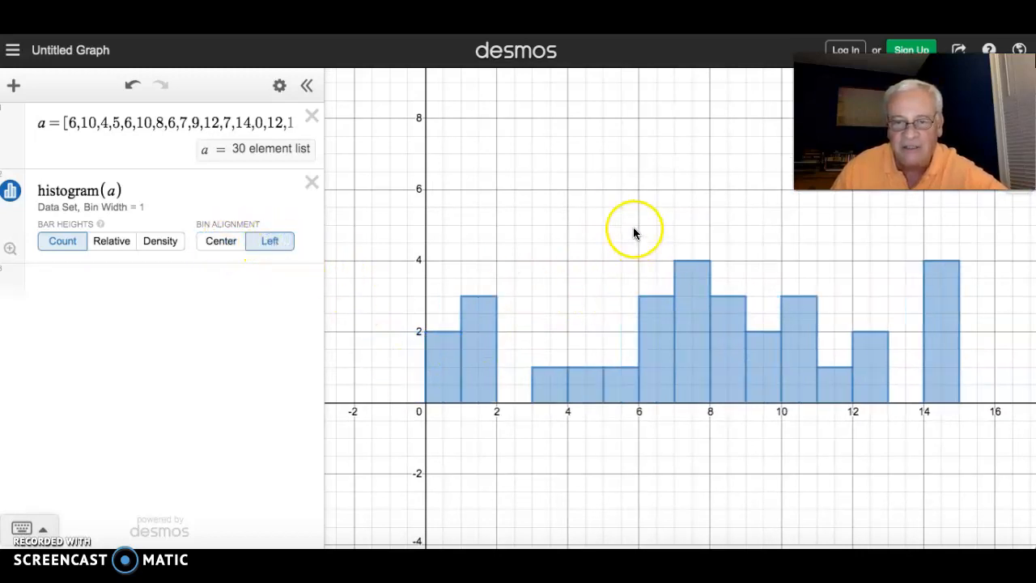
{"action": "left_click_drag", "start_coordinate": [627, 218], "coordinate": [623, 209]}
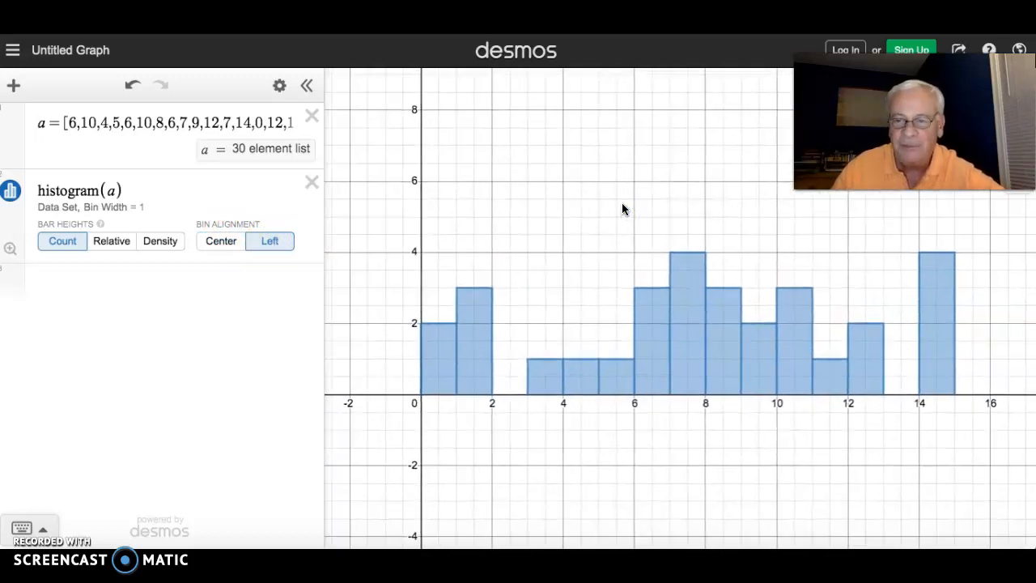
- Add a dotplot of list a in a new expression line below the histogram
{"action": "left_click", "coordinate": [182, 279]}
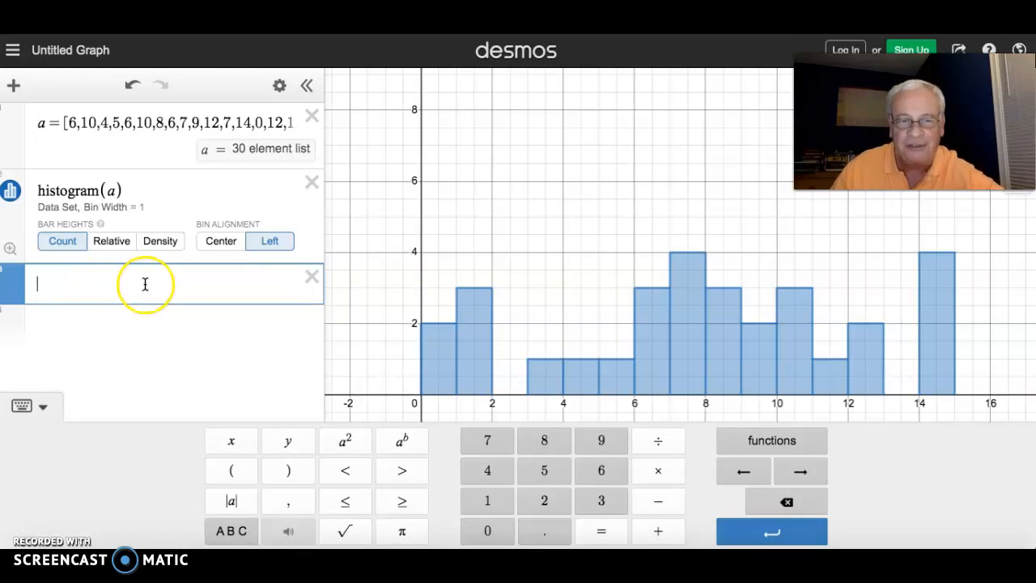
{"action": "left_click", "coordinate": [771, 444]}
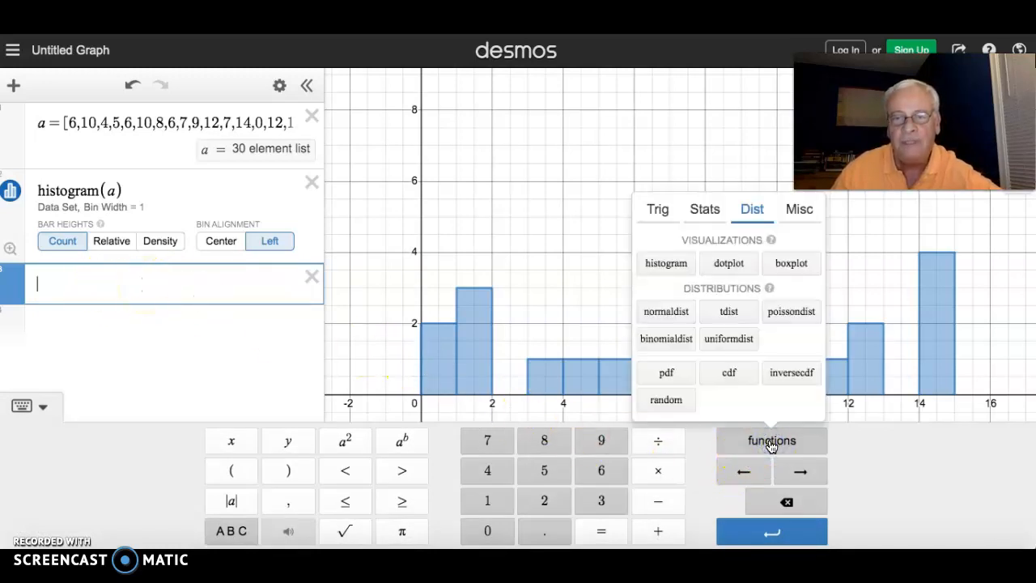
{"action": "left_click", "coordinate": [731, 267]}
{"action": "left_click", "coordinate": [542, 263]}
{"action": "left_click", "coordinate": [129, 284]}
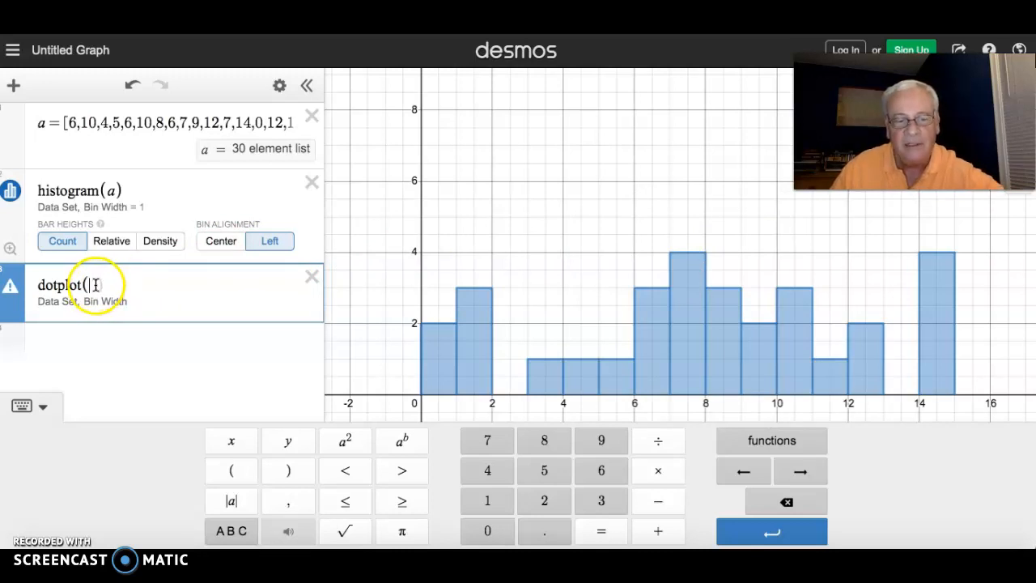
{"action": "type", "text": "a"}
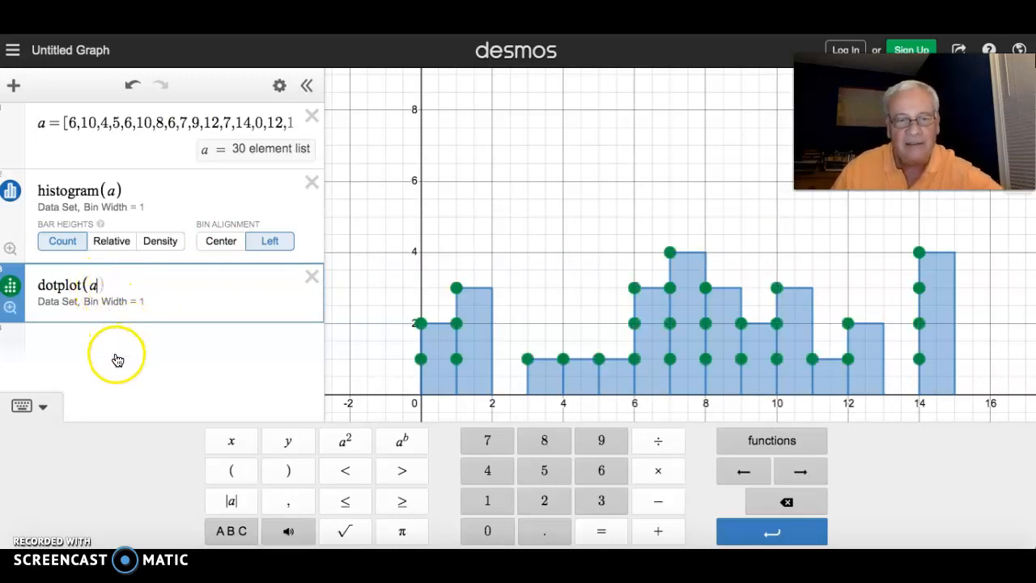
- Add a boxplot of list a in a new expression line and set its offset to 5
{"action": "left_click", "coordinate": [186, 356]}
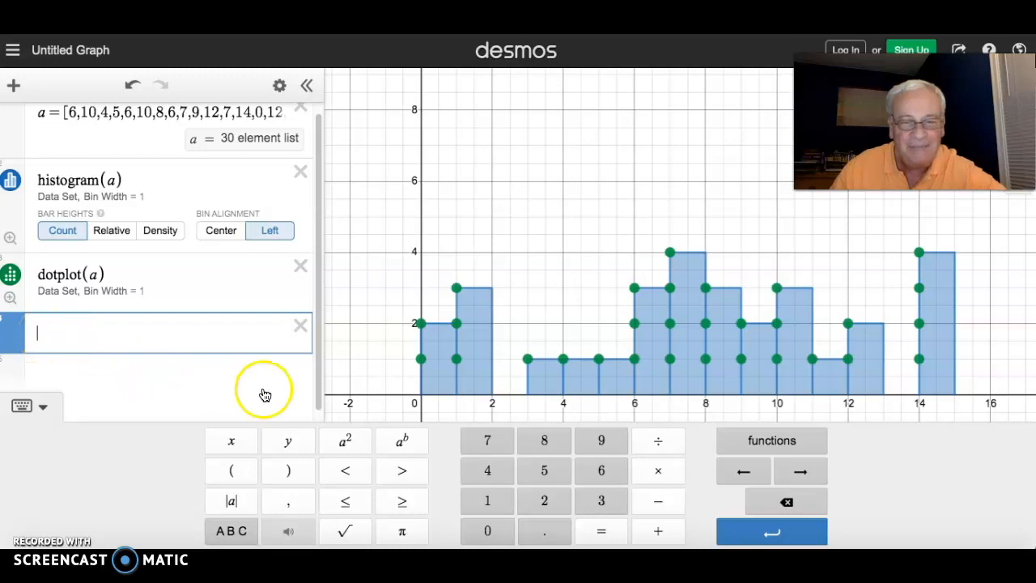
{"action": "left_click", "coordinate": [771, 441]}
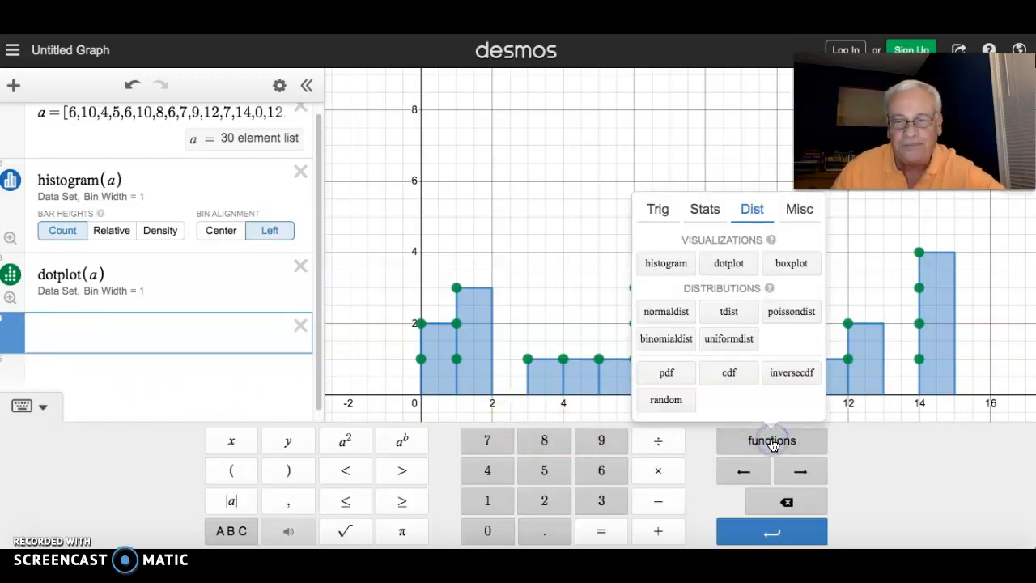
{"action": "left_click", "coordinate": [791, 264]}
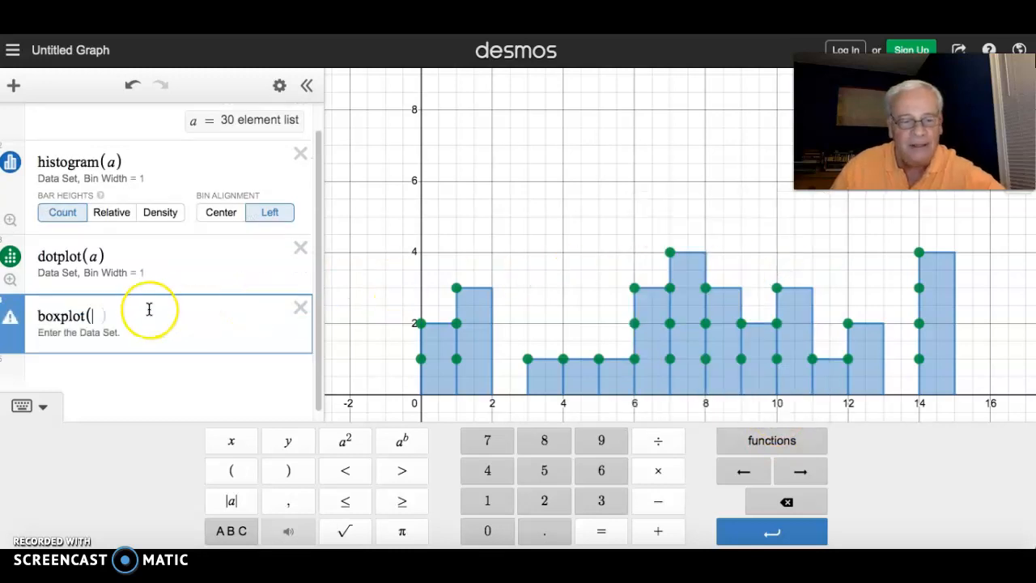
{"action": "type", "text": "a"}
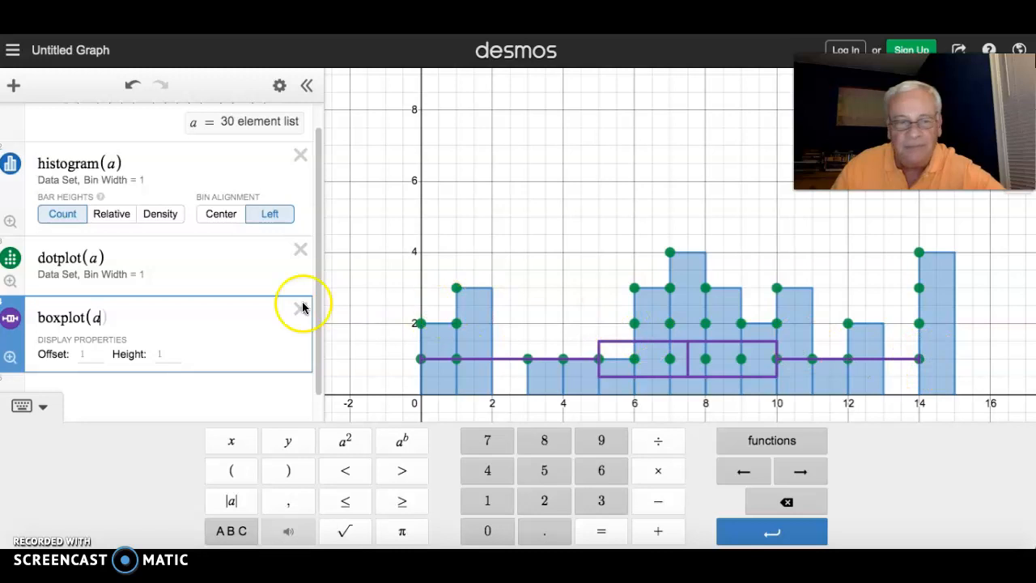
{"action": "left_click", "coordinate": [88, 354]}
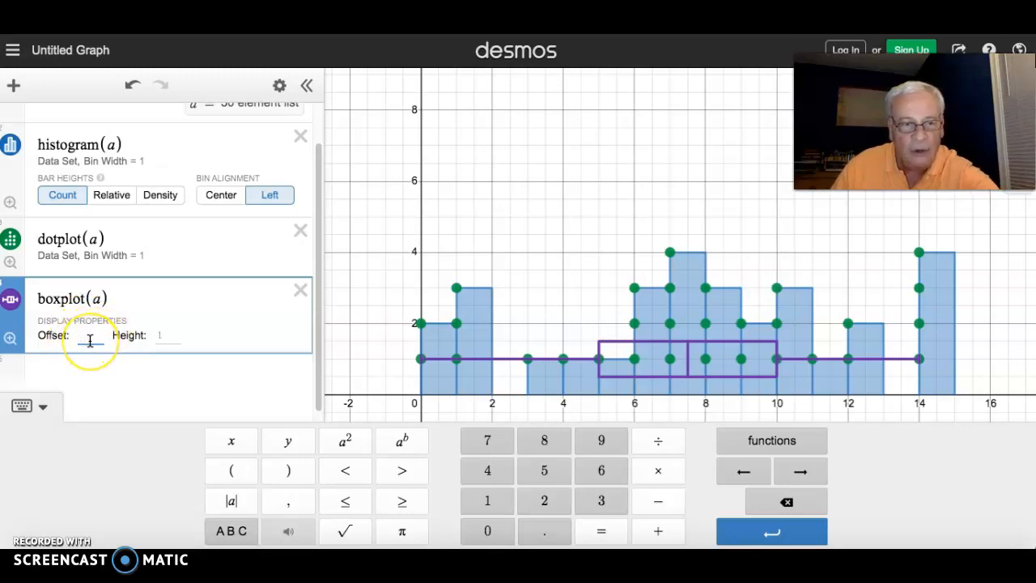
{"action": "type", "text": "5"}
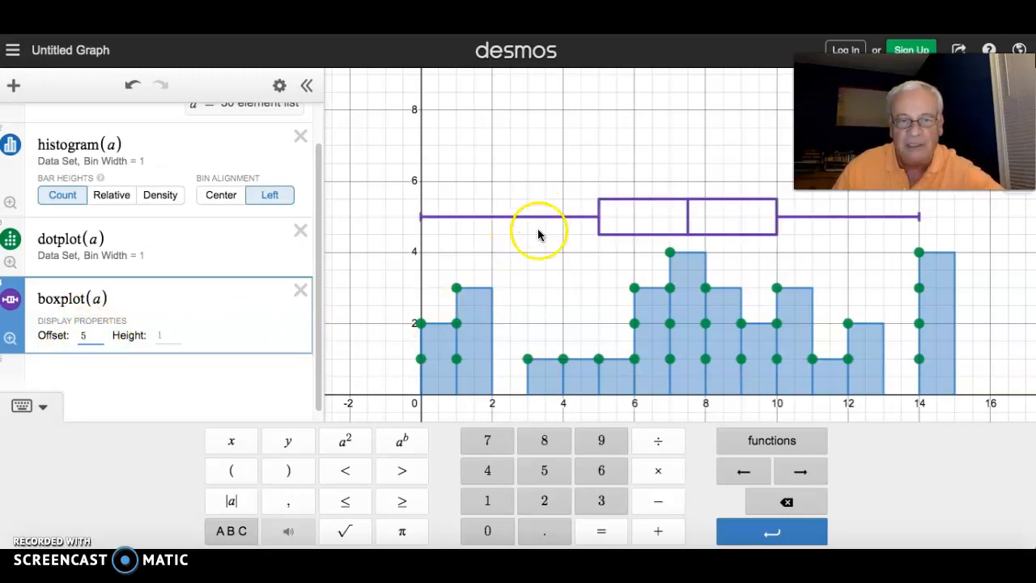
{"action": "left_click", "coordinate": [543, 269]}
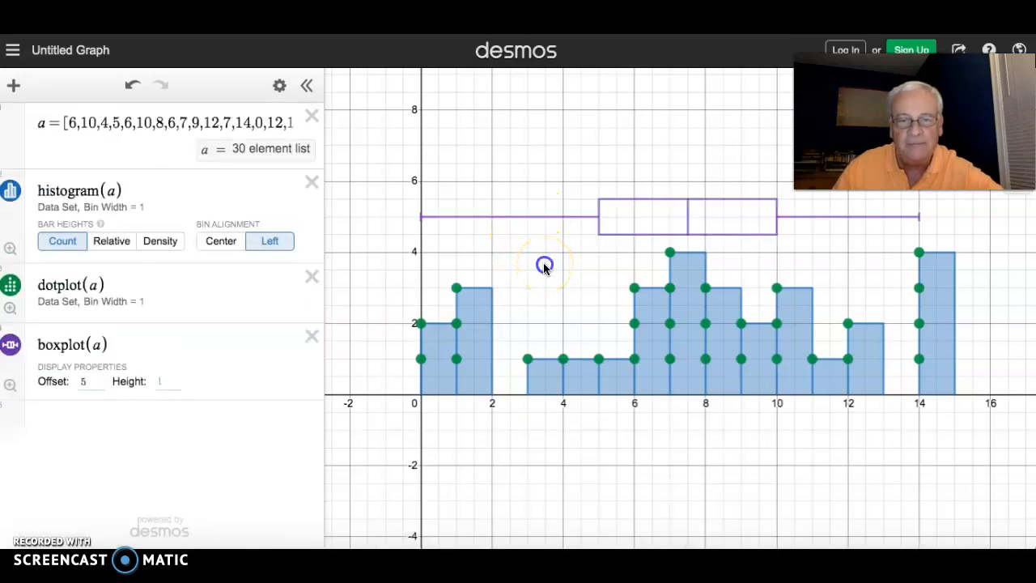
{"action": "left_click", "coordinate": [311, 117]}
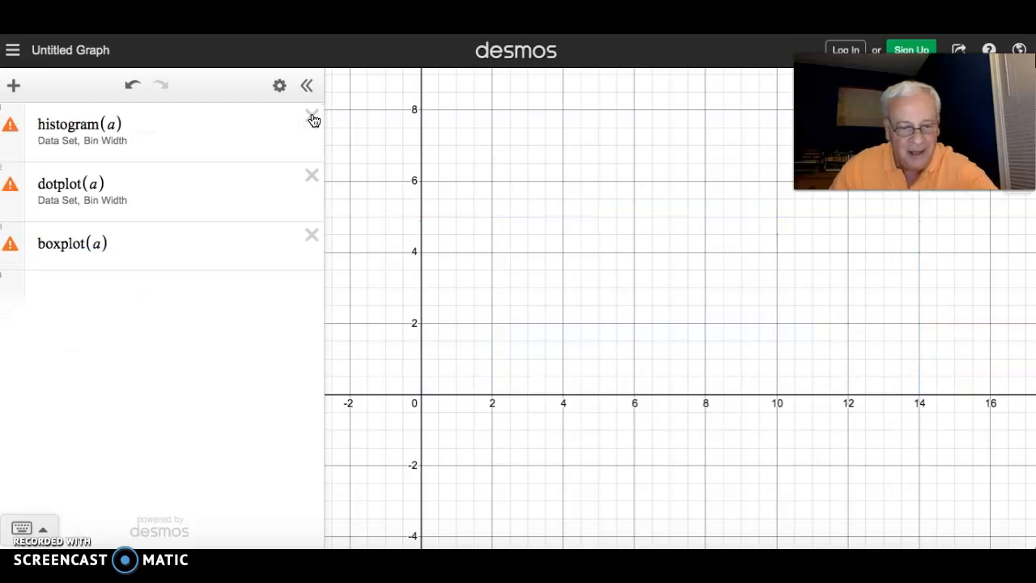
{"action": "key", "text": "ctrl+z"}
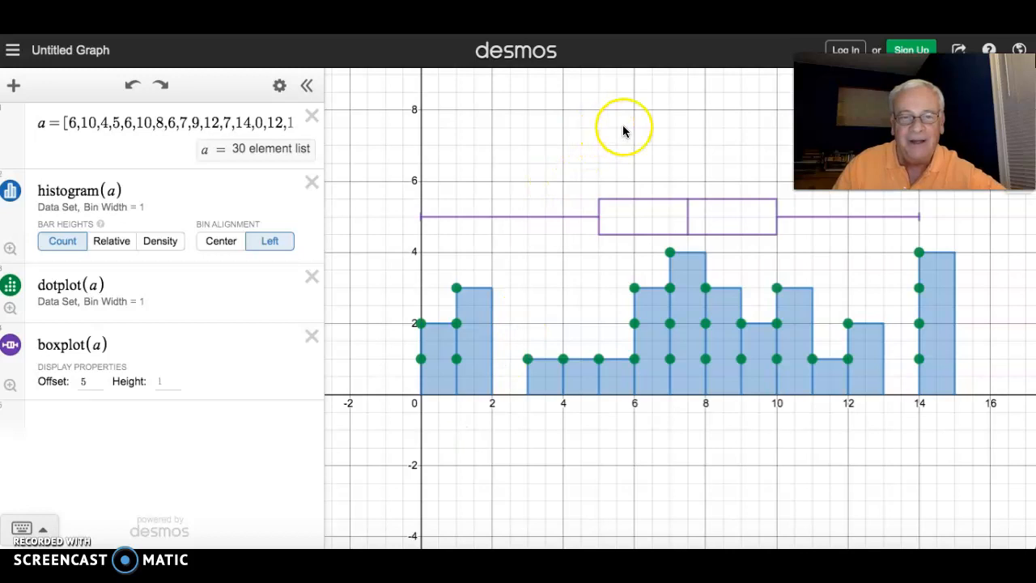
- Examine the three plots of problem 1's data with the expression list hidden, and bring the list back
{"action": "left_click", "coordinate": [307, 87]}
{"action": "left_click_drag", "start_coordinate": [470, 110], "coordinate": [453, 165]}
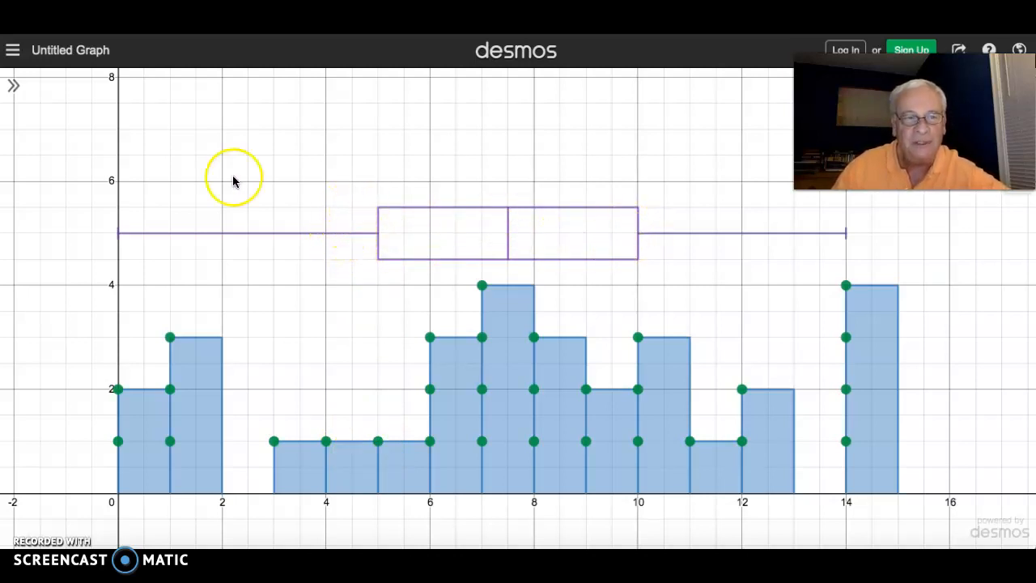
{"action": "left_click", "coordinate": [15, 89]}
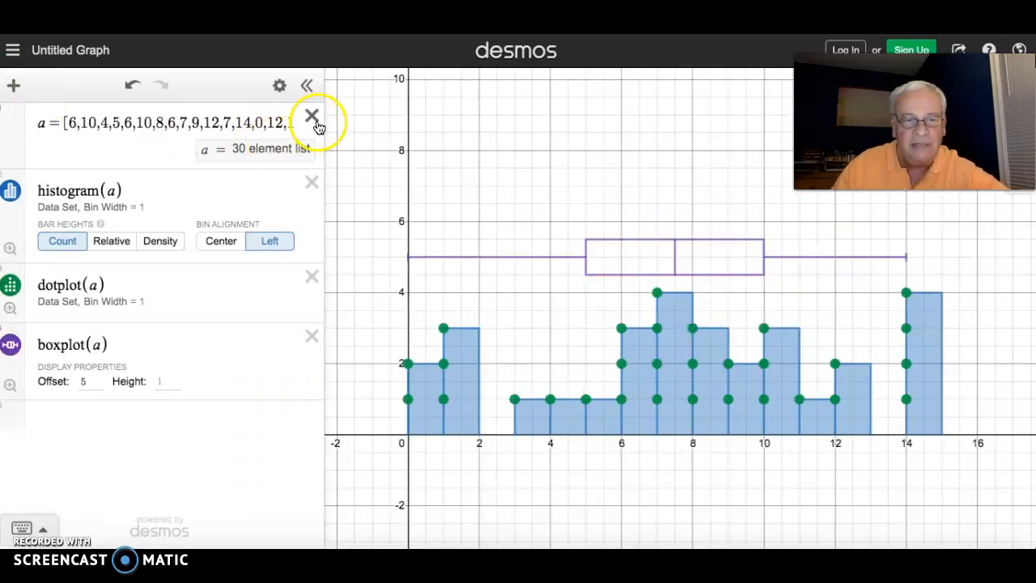
- Delete the expression defining list a and copy problem 2's data list from the practice worksheet
{"action": "left_click", "coordinate": [312, 119]}
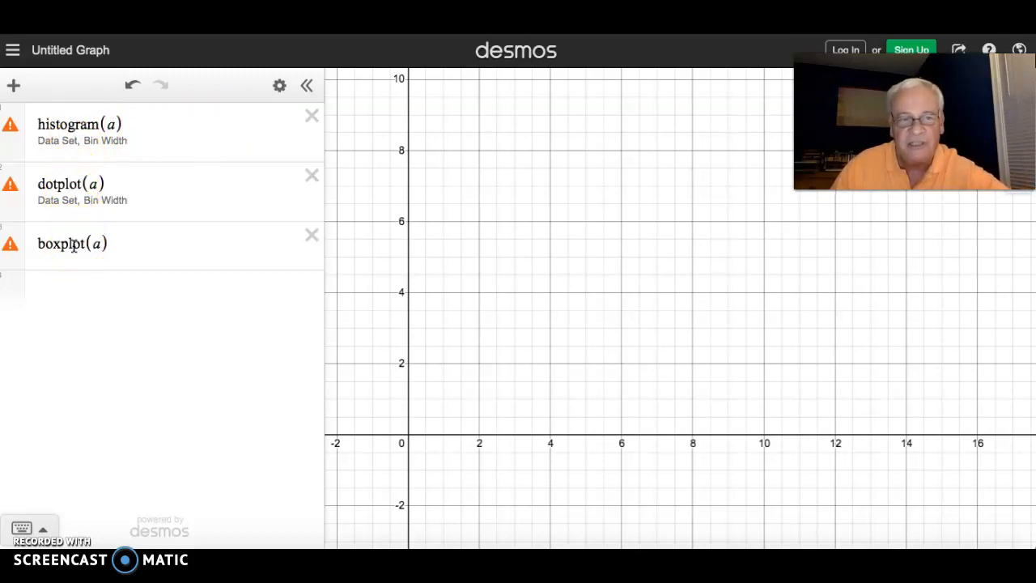
{"action": "left_click", "coordinate": [94, 288]}
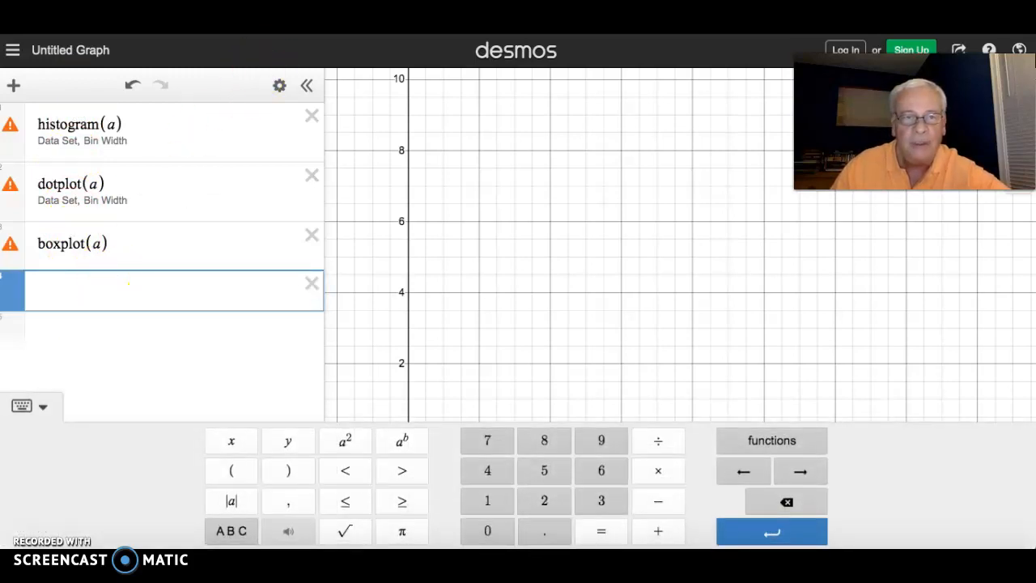
{"action": "key", "text": "ctrl+Tab"}
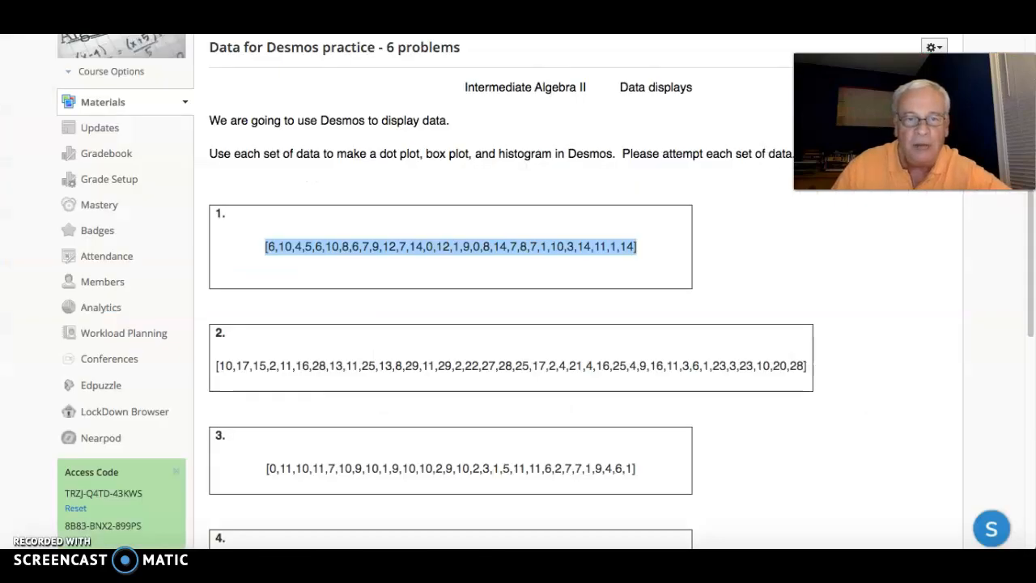
{"action": "left_click", "coordinate": [359, 275]}
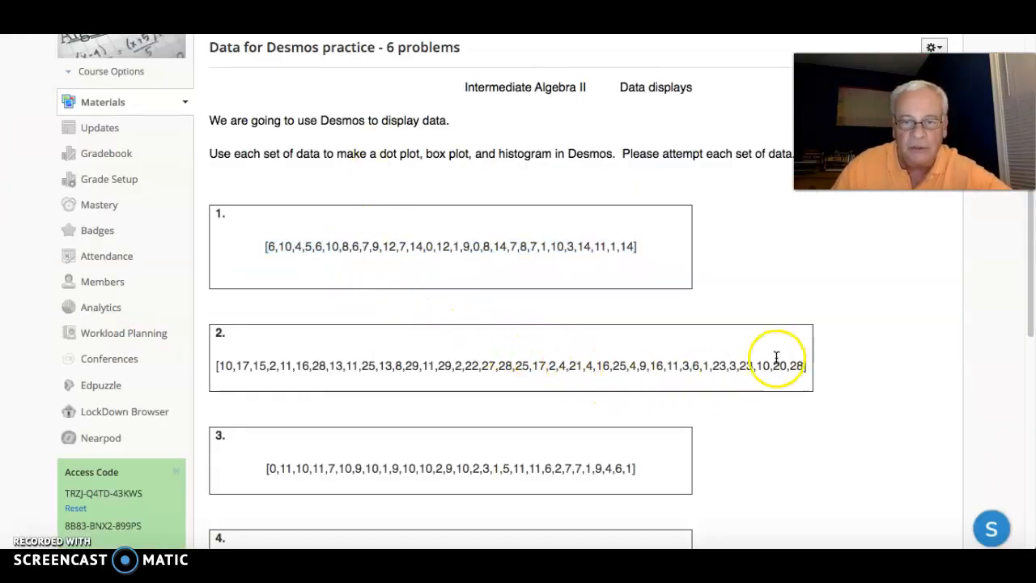
{"action": "left_click_drag", "start_coordinate": [805, 366], "coordinate": [215, 365]}
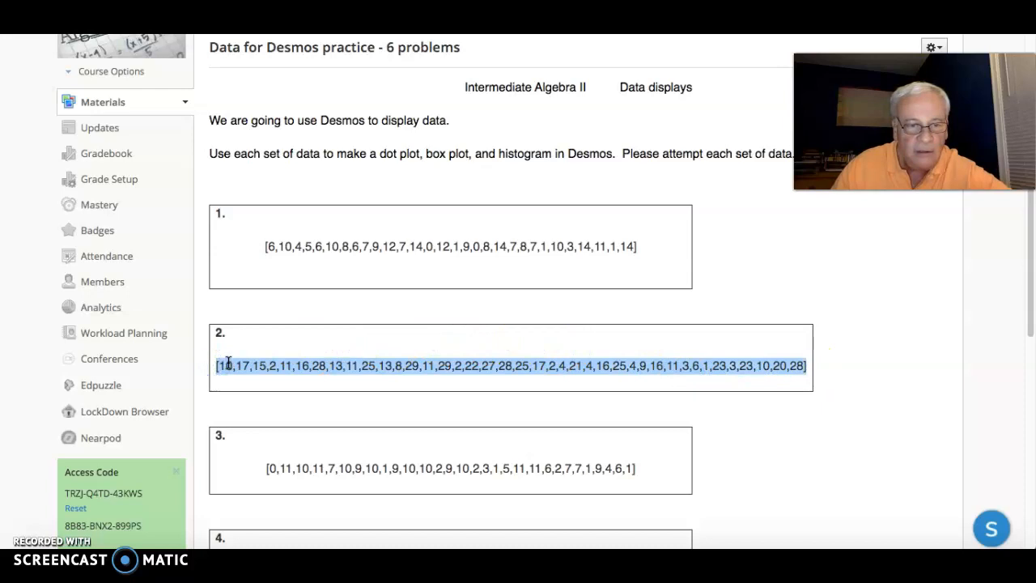
{"action": "right_click", "coordinate": [227, 364]}
{"action": "left_click", "coordinate": [258, 395]}
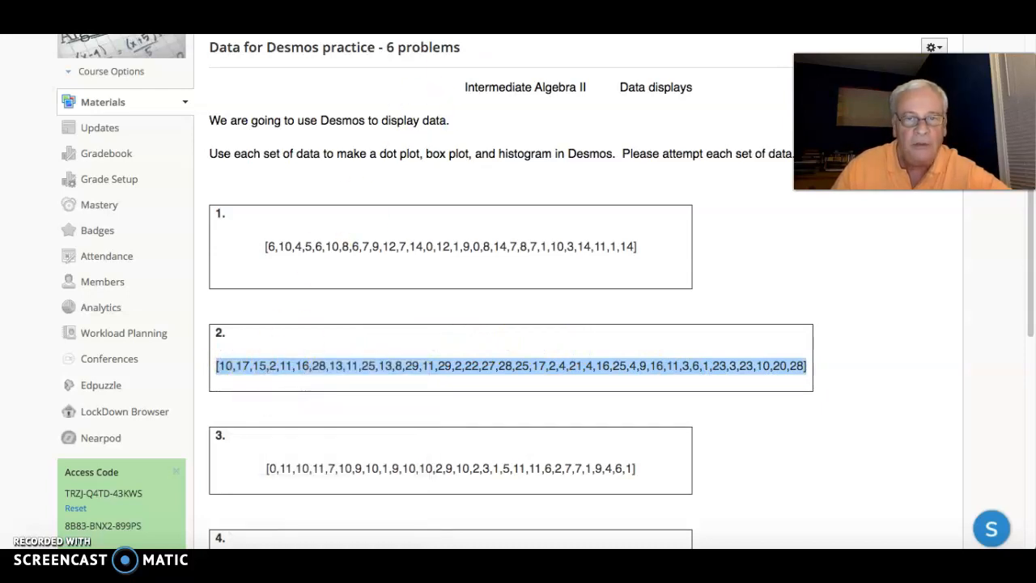
- Back in Desmos, define list a as problem 2's copied data in the empty line below the boxplot
{"action": "key", "text": "ctrl+Tab"}
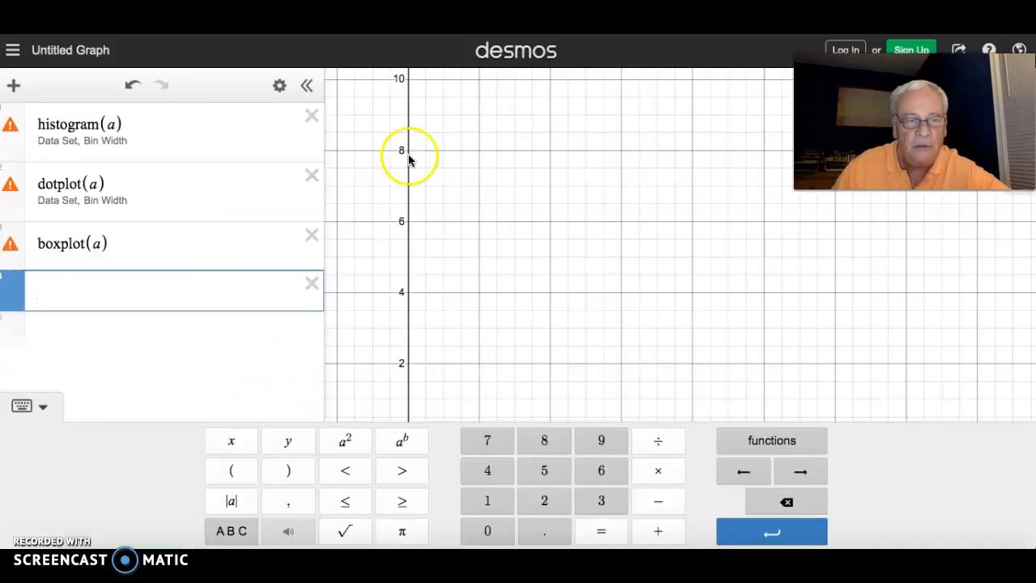
{"action": "type", "text": "a ="}
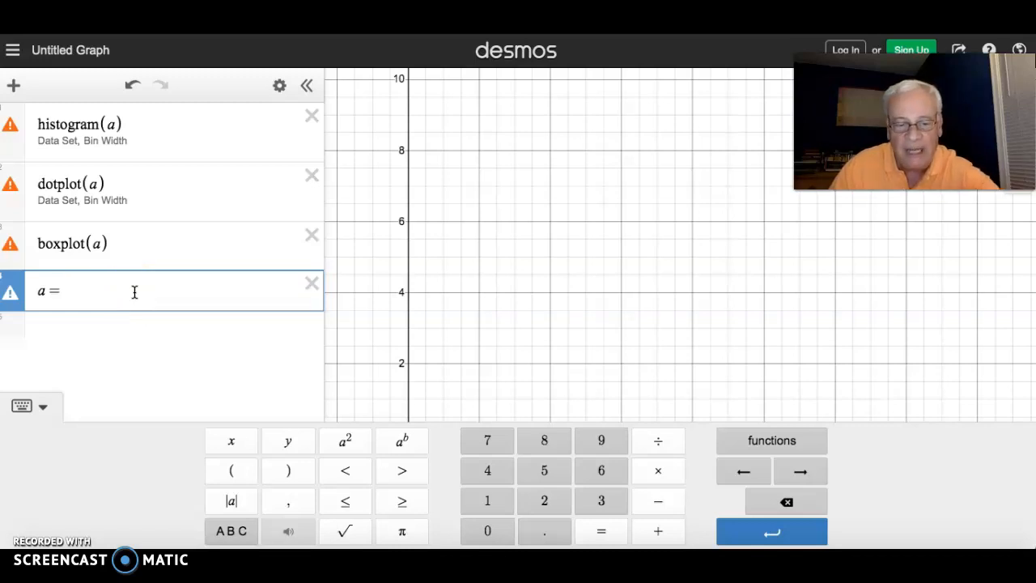
{"action": "key", "text": "ctrl+v"}
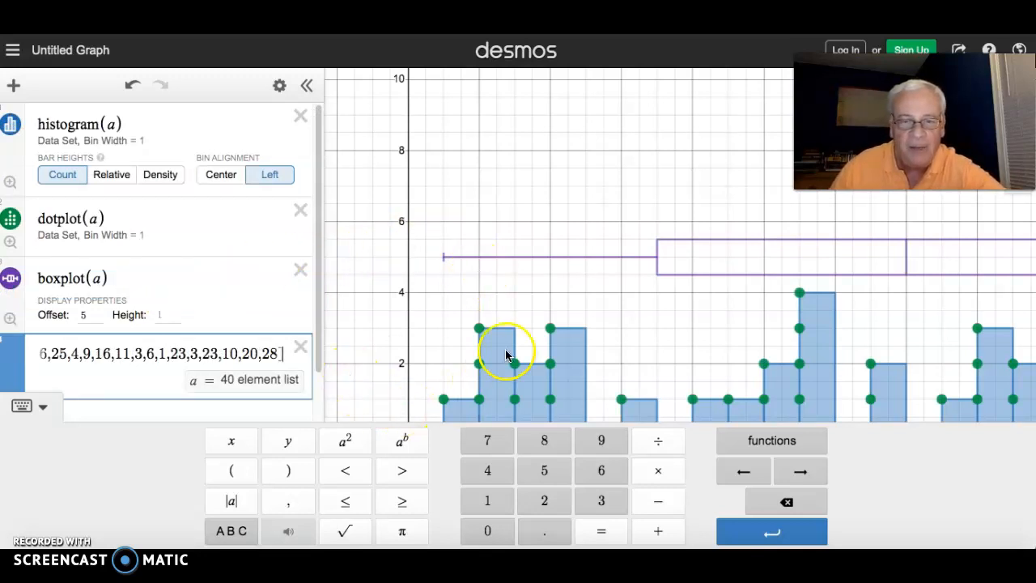
{"action": "left_click", "coordinate": [547, 194]}
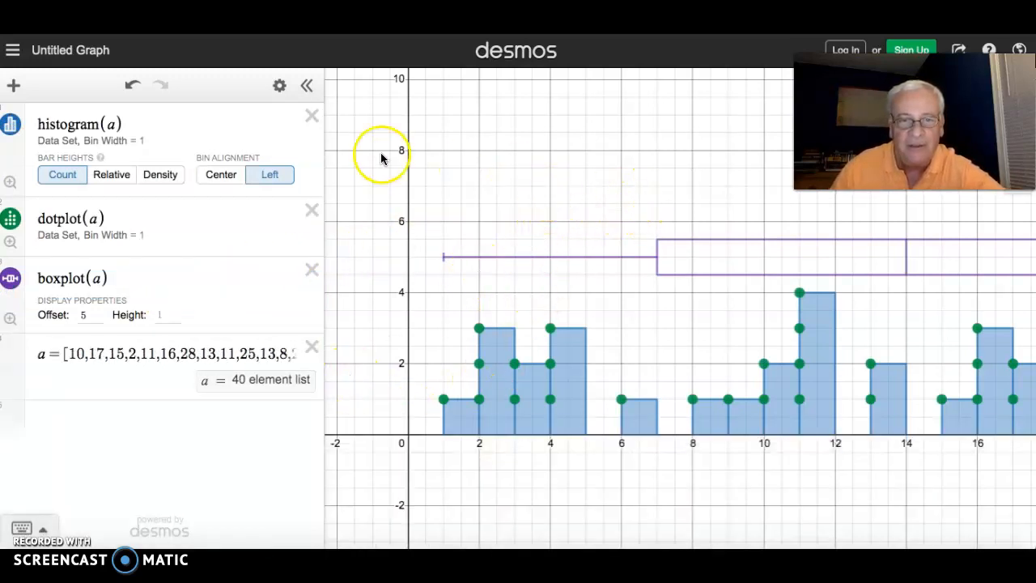
- Examine the full extent of problem 2's plots with the expression list hidden, and bring the list back
{"action": "left_click", "coordinate": [306, 86]}
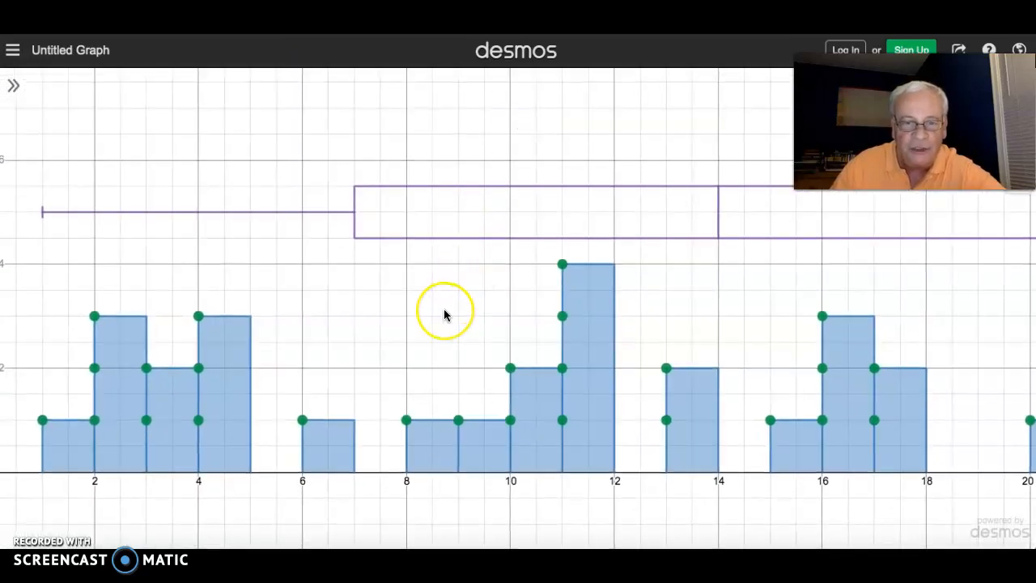
{"action": "scroll", "coordinate": [443, 315], "scroll_direction": "down", "scroll_amount": 5}
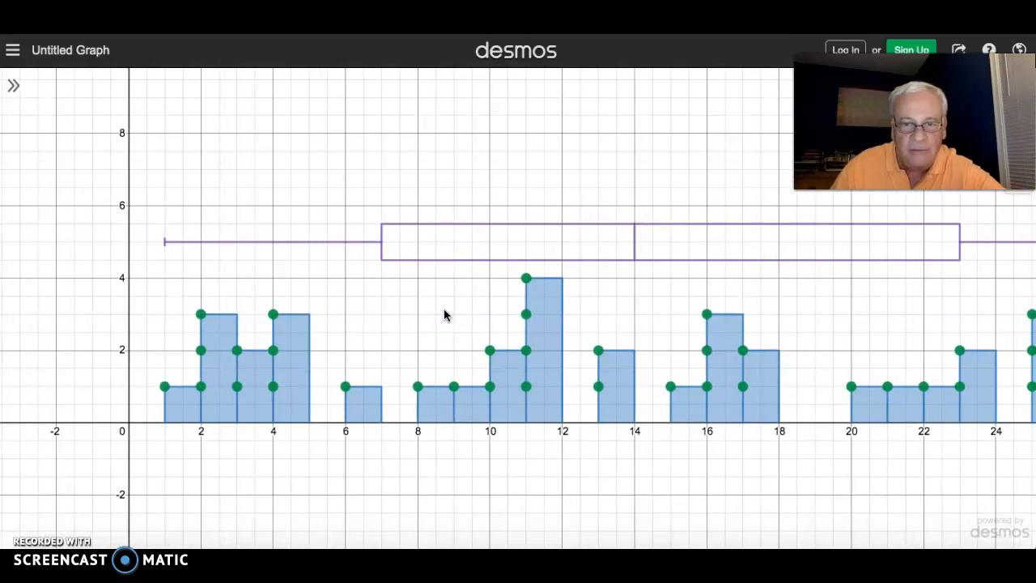
{"action": "scroll", "coordinate": [444, 314], "scroll_direction": "down", "scroll_amount": 4}
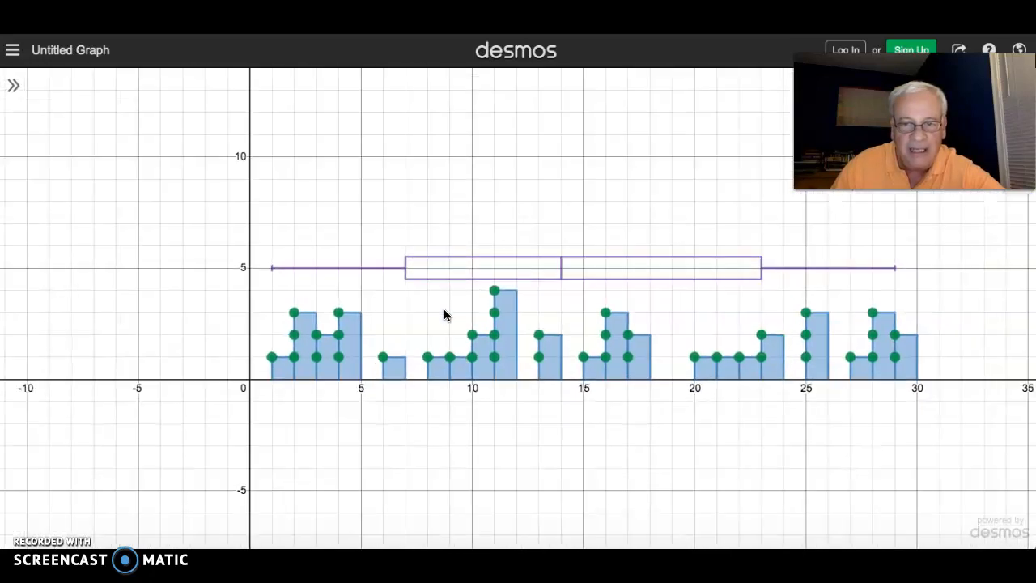
{"action": "scroll", "coordinate": [443, 314], "scroll_direction": "down", "scroll_amount": 2}
{"action": "left_click_drag", "start_coordinate": [622, 221], "coordinate": [586, 213]}
{"action": "left_click", "coordinate": [574, 191]}
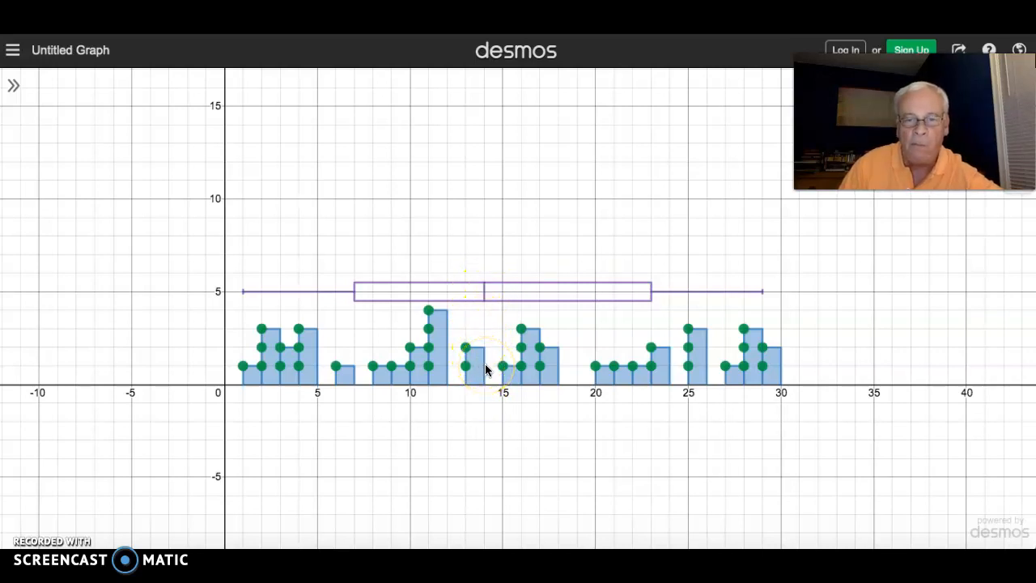
{"action": "left_click_drag", "start_coordinate": [548, 320], "coordinate": [578, 314]}
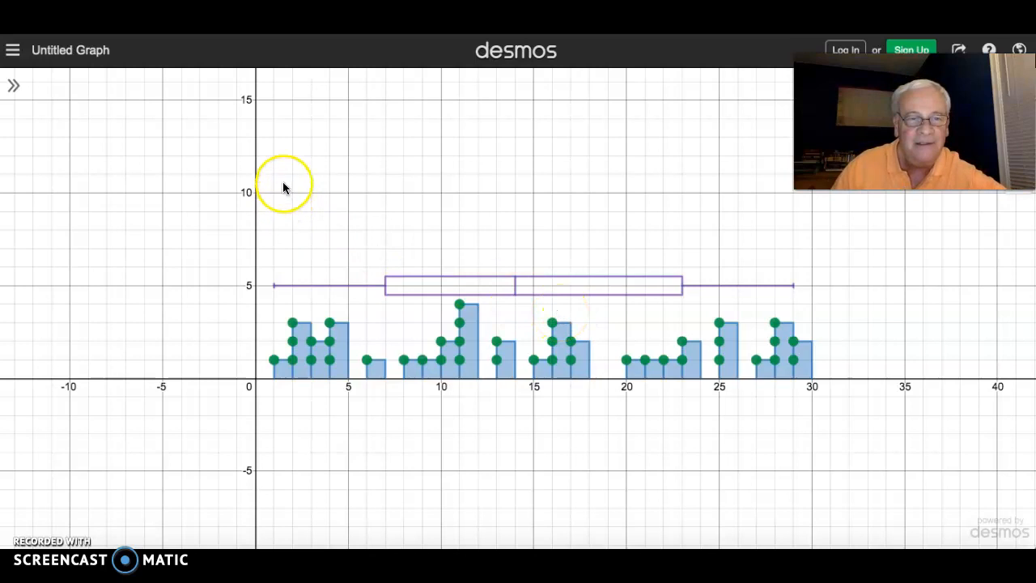
{"action": "left_click", "coordinate": [13, 87]}
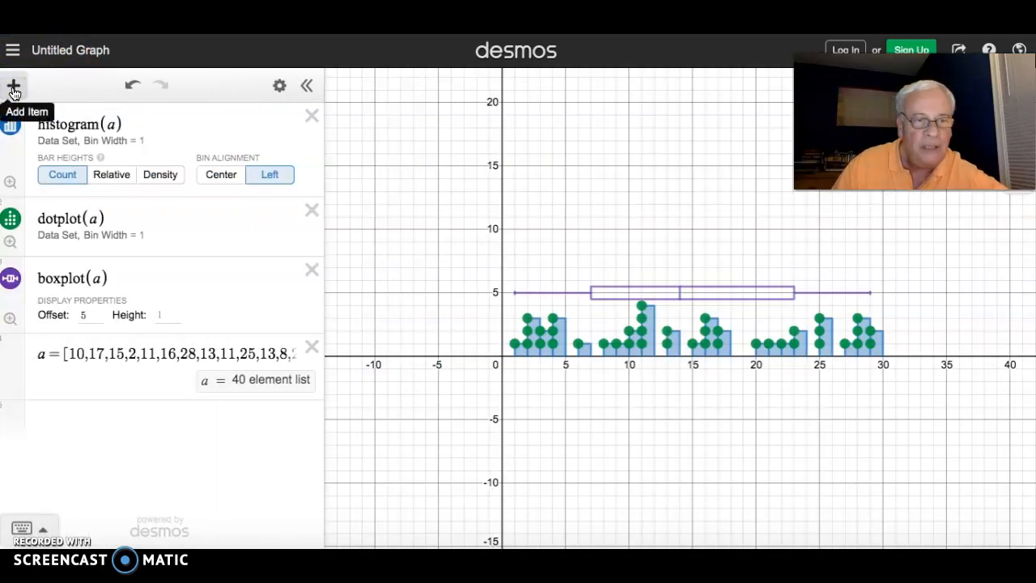
- Delete the expression defining list a and copy problem 3's data list from the practice worksheet
{"action": "left_click", "coordinate": [312, 348]}
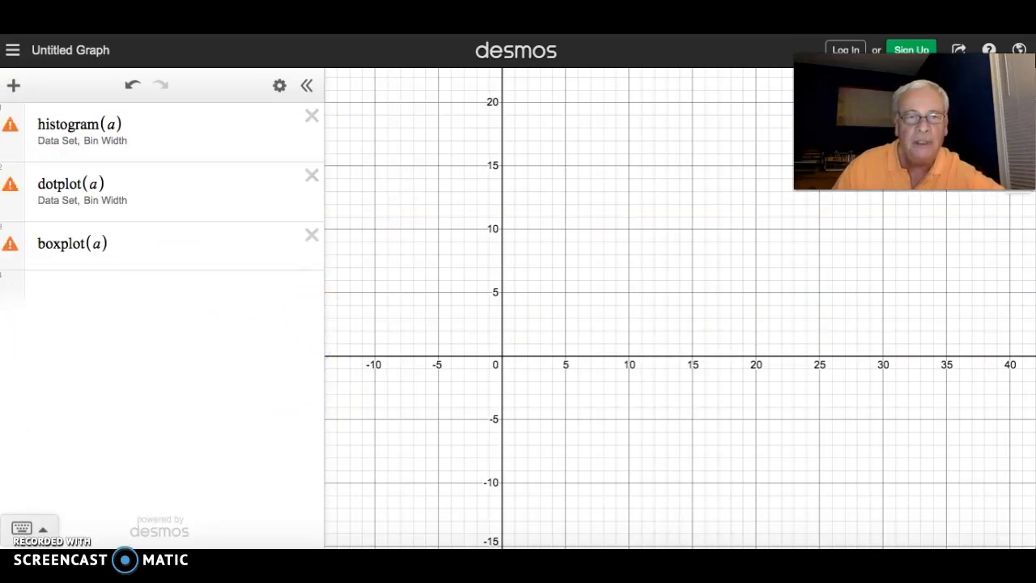
{"action": "key", "text": "ctrl+Tab"}
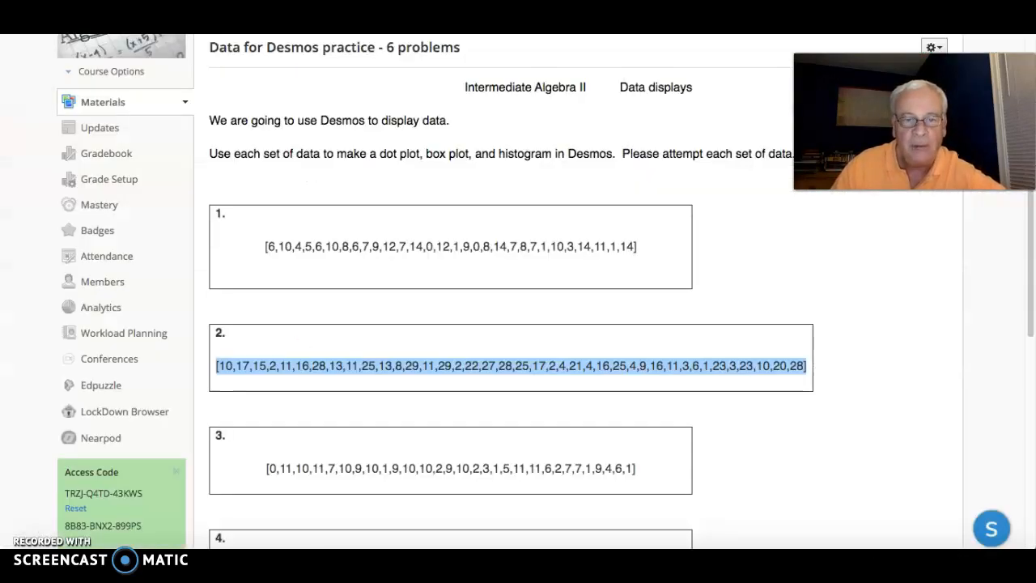
{"action": "scroll", "coordinate": [466, 404], "scroll_direction": "down", "scroll_amount": 5}
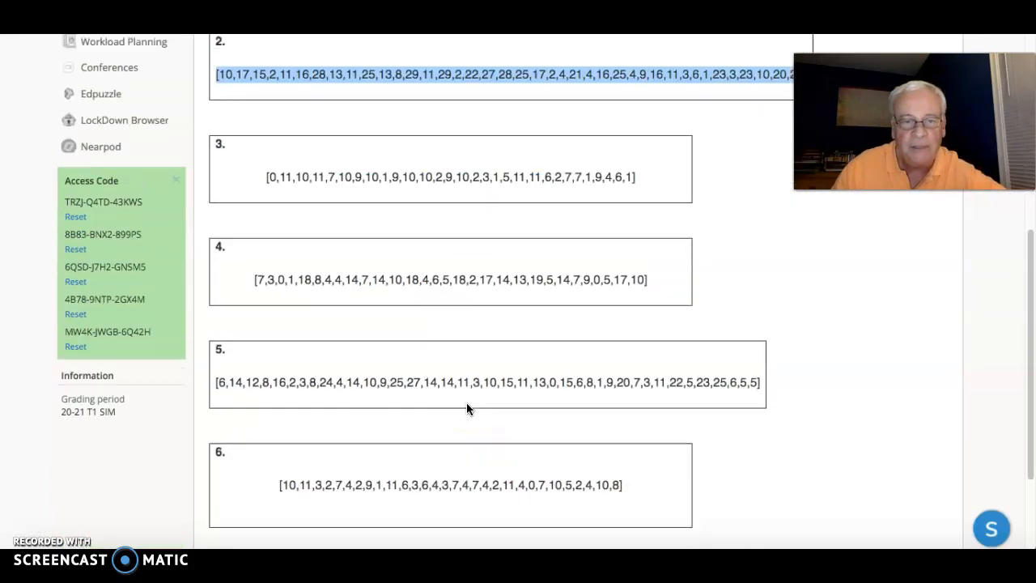
{"action": "scroll", "coordinate": [466, 402], "scroll_direction": "up", "scroll_amount": 1}
{"action": "left_click", "coordinate": [662, 220]}
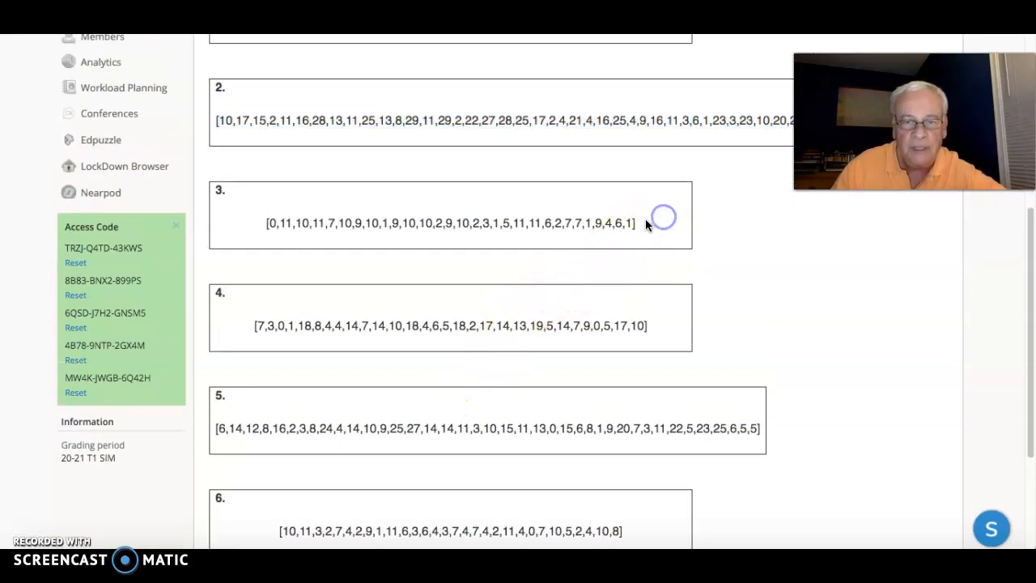
{"action": "left_click_drag", "start_coordinate": [635, 221], "coordinate": [262, 227]}
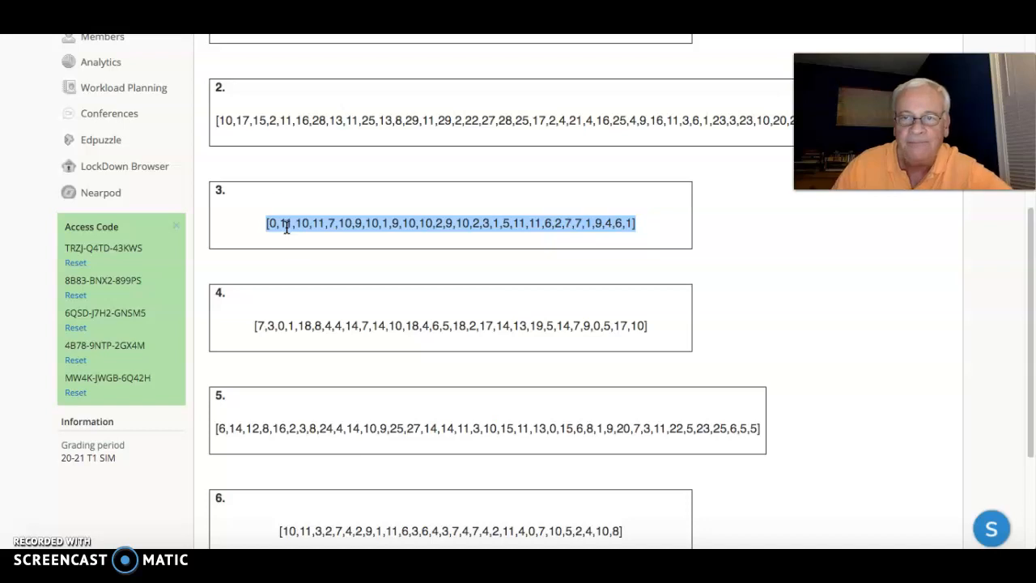
- Back in Desmos, define list a as problem 3's copied data in a new line below the boxplot
{"action": "key", "text": "ctrl+Tab"}
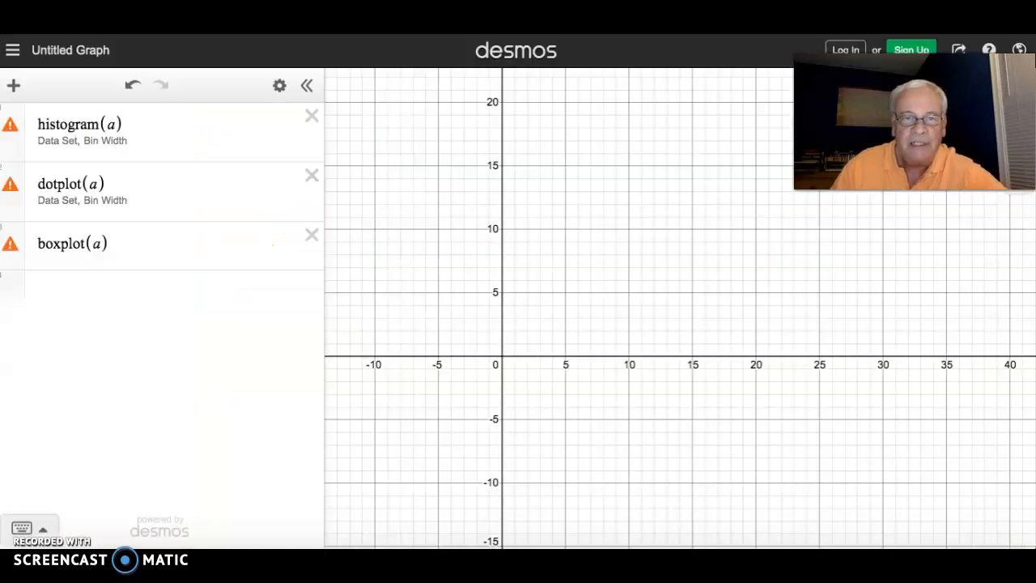
{"action": "left_click", "coordinate": [77, 283]}
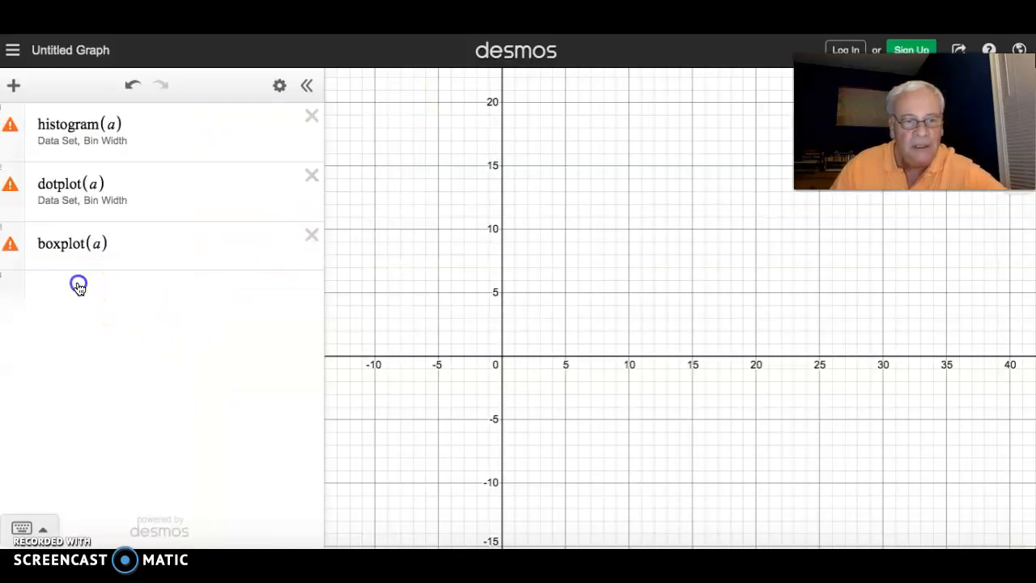
{"action": "type", "text": "a ="}
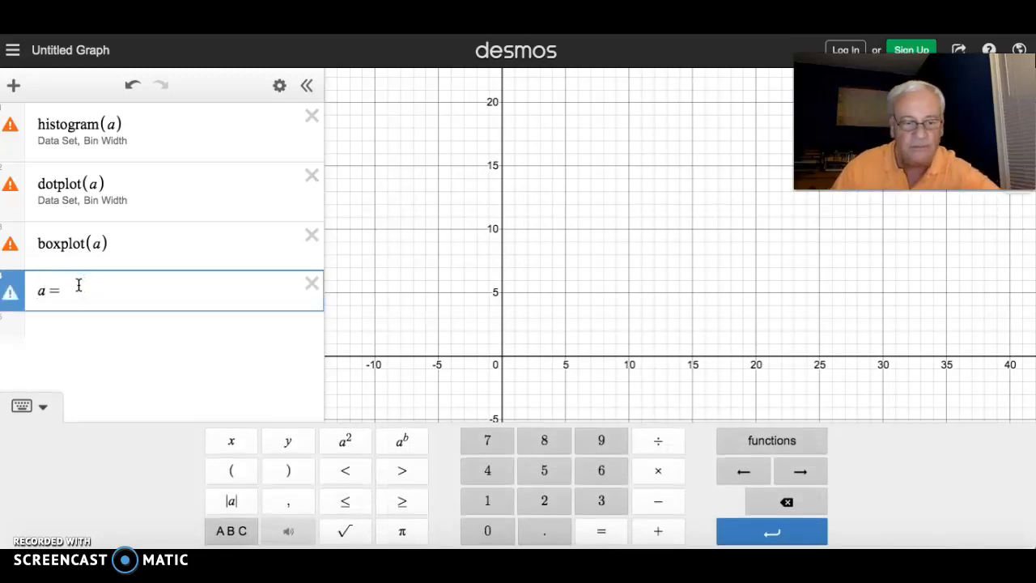
{"action": "key", "text": "ctrl+v"}
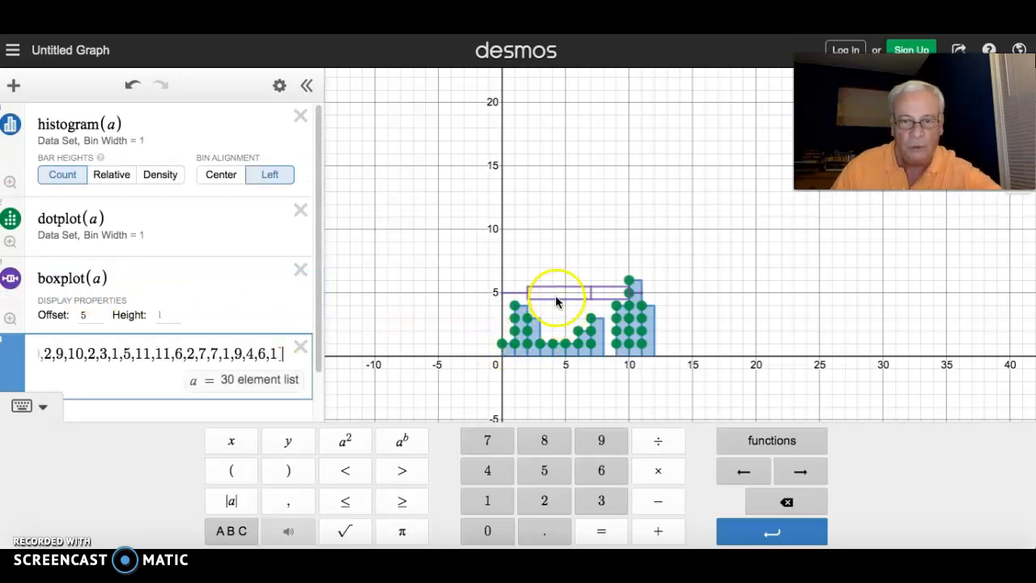
{"action": "left_click", "coordinate": [595, 212]}
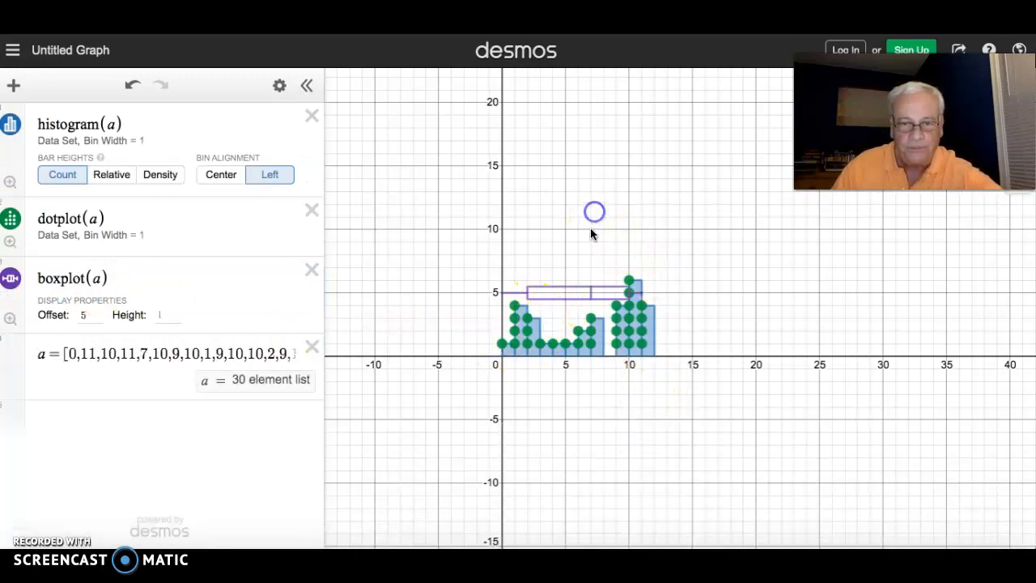
- Examine the histogram, dot plot and box plot of problem 3's data up close
{"action": "scroll", "coordinate": [579, 291], "scroll_direction": "up", "scroll_amount": 5}
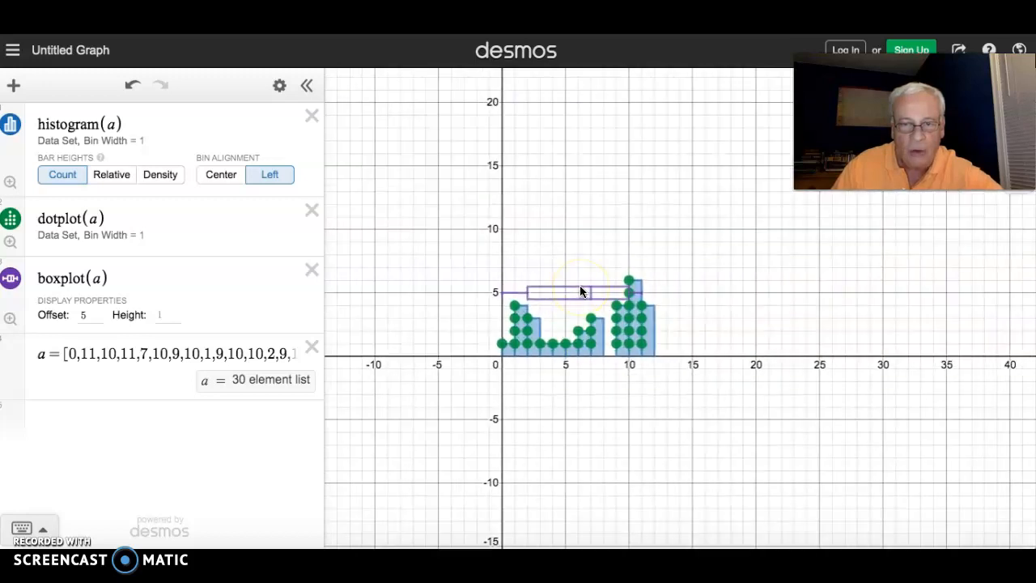
{"action": "scroll", "coordinate": [573, 288], "scroll_direction": "up", "scroll_amount": 5}
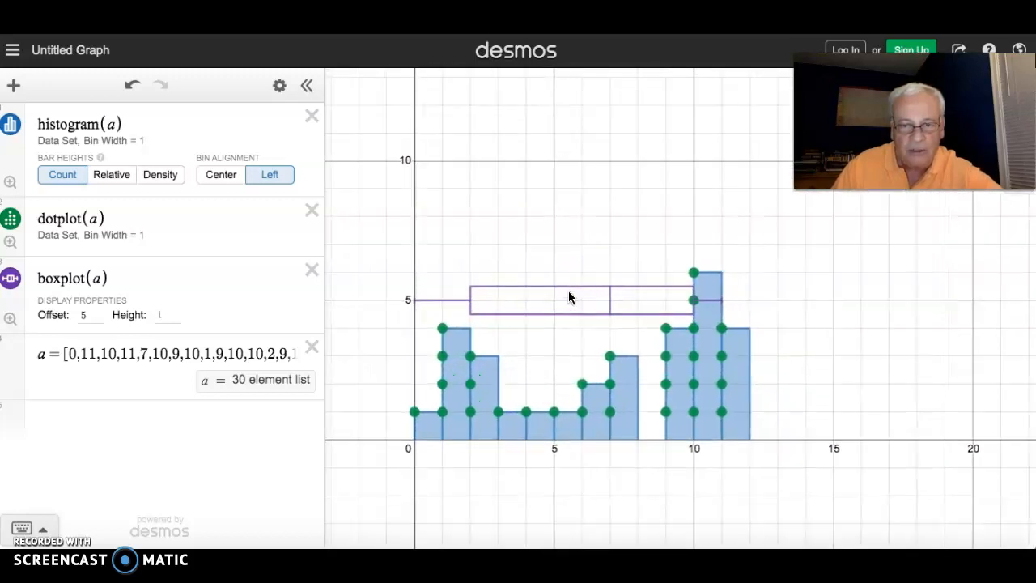
{"action": "left_click_drag", "start_coordinate": [644, 232], "coordinate": [634, 148]}
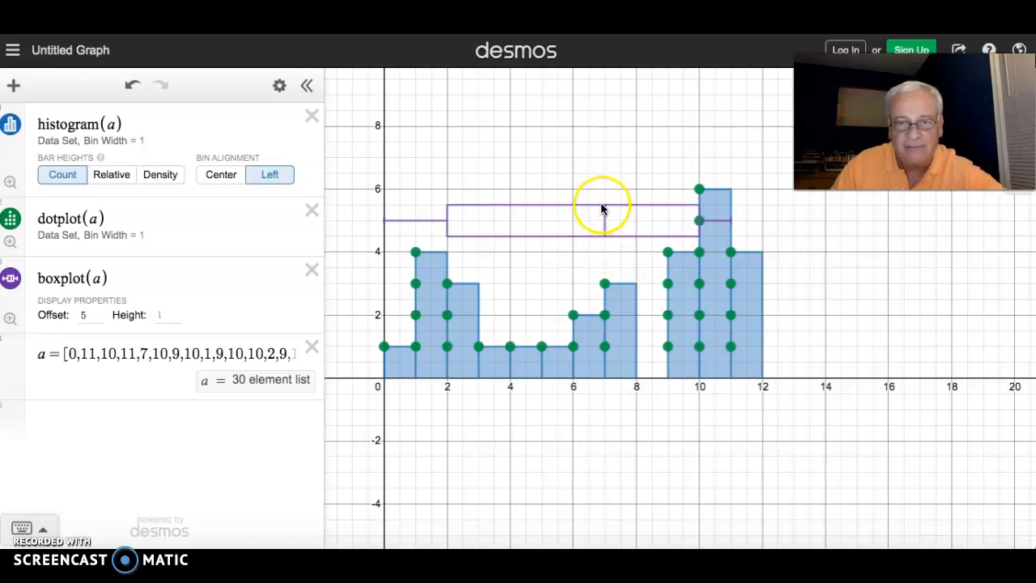
{"action": "left_click_drag", "start_coordinate": [522, 441], "coordinate": [523, 441]}
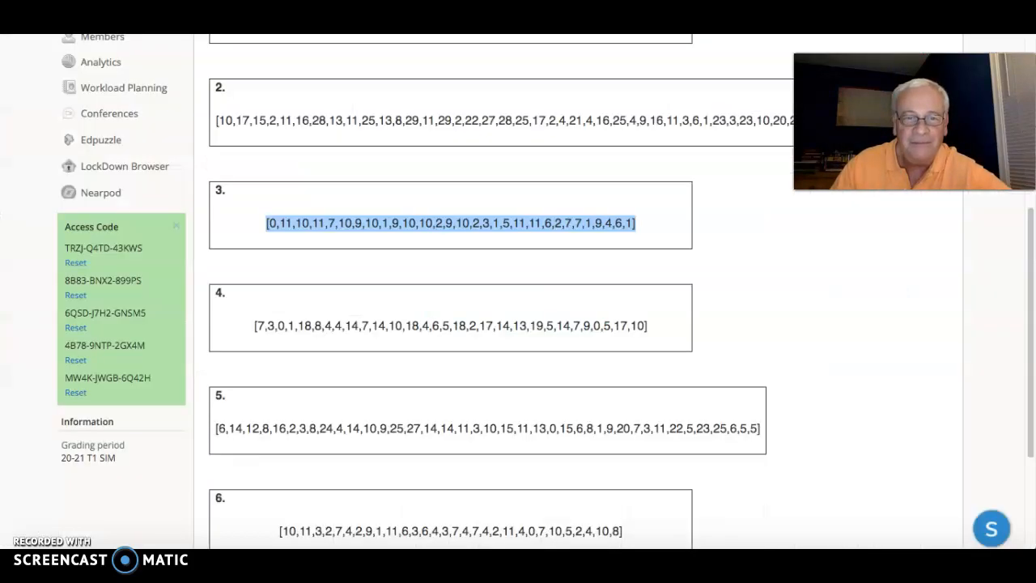
- Return to the practice worksheet and look over the data sets of problems 4 to 6
{"action": "left_click", "coordinate": [693, 328]}
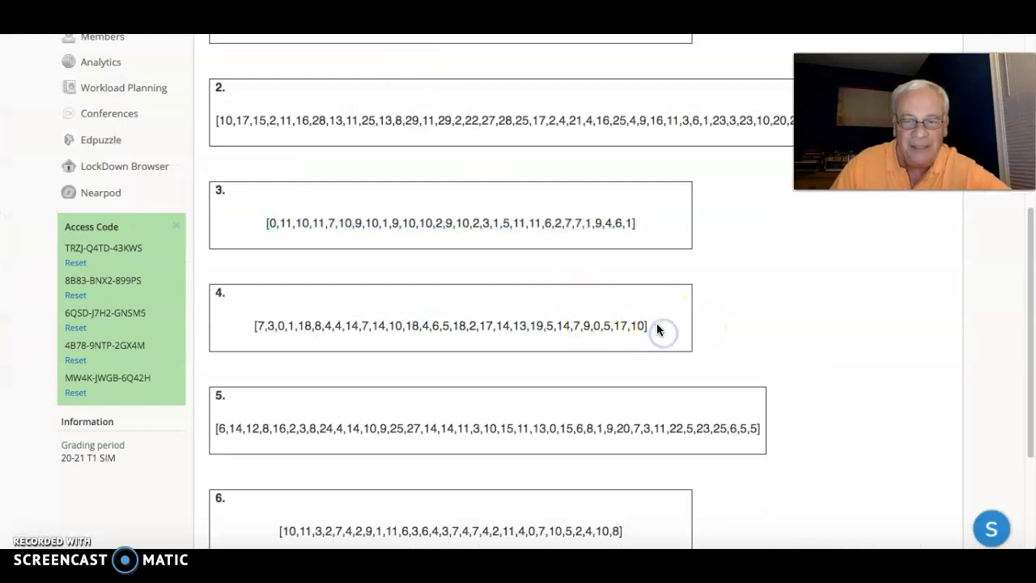
{"action": "scroll", "coordinate": [688, 332], "scroll_direction": "down", "scroll_amount": 1}
{"action": "scroll", "coordinate": [706, 340], "scroll_direction": "down", "scroll_amount": 2}
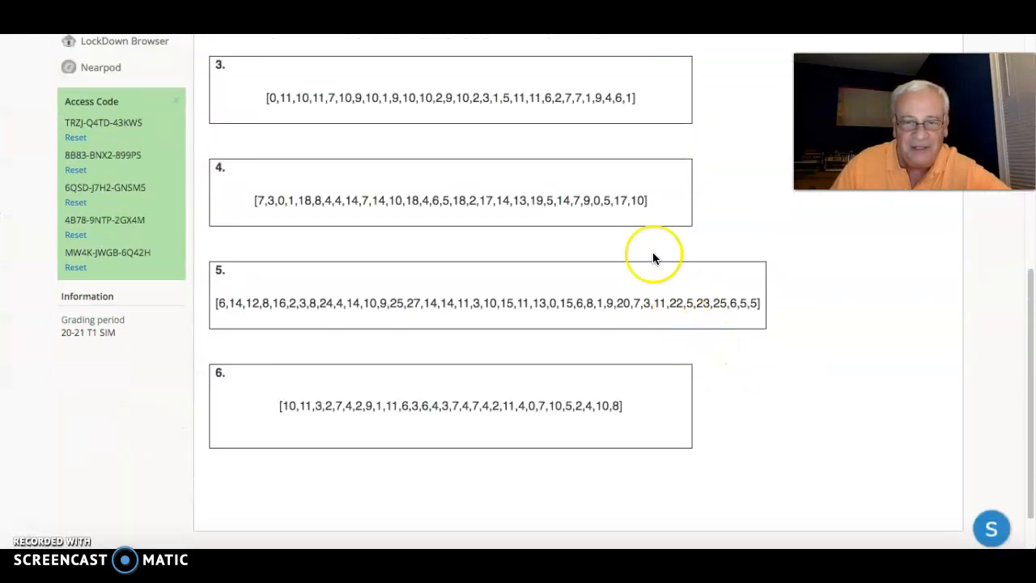